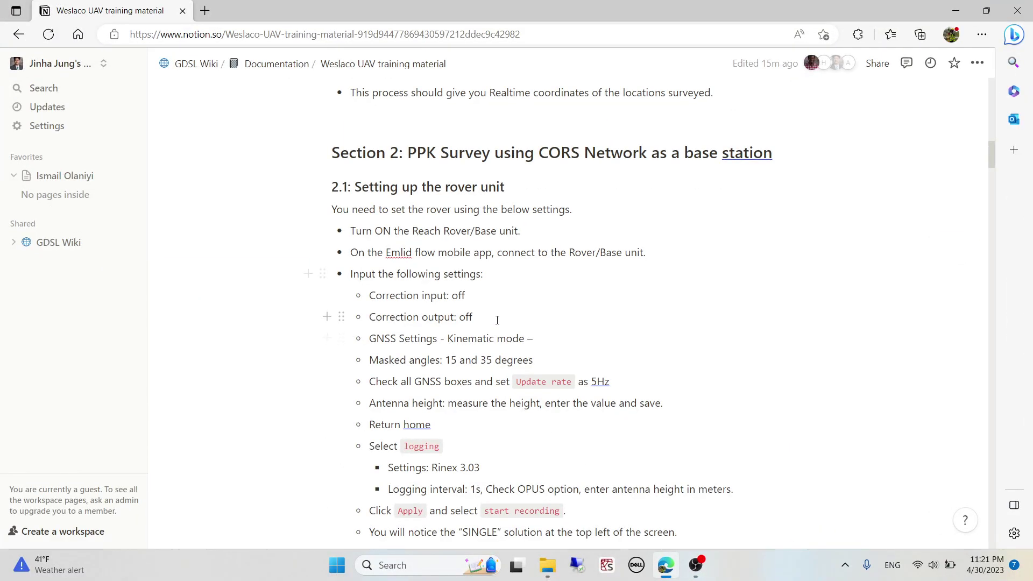
# Step: Read through the rover setup and data download steps in the Notion guide
pyautogui.scroll(-5, 498, 318)
pyautogui.scroll(5, 497, 312)
pyautogui.scroll(-3, 500, 298)
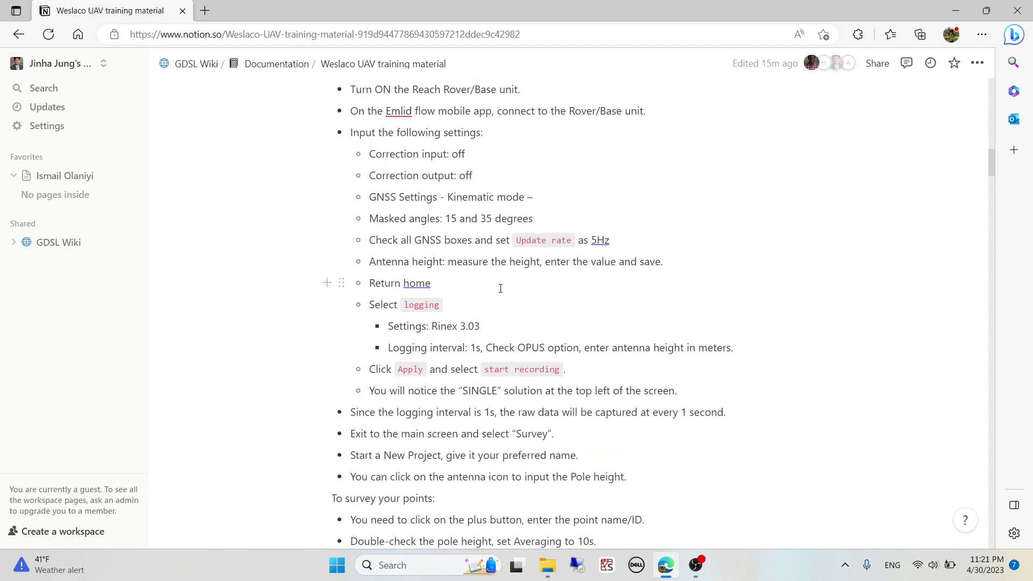
pyautogui.scroll(-6, 500, 288)
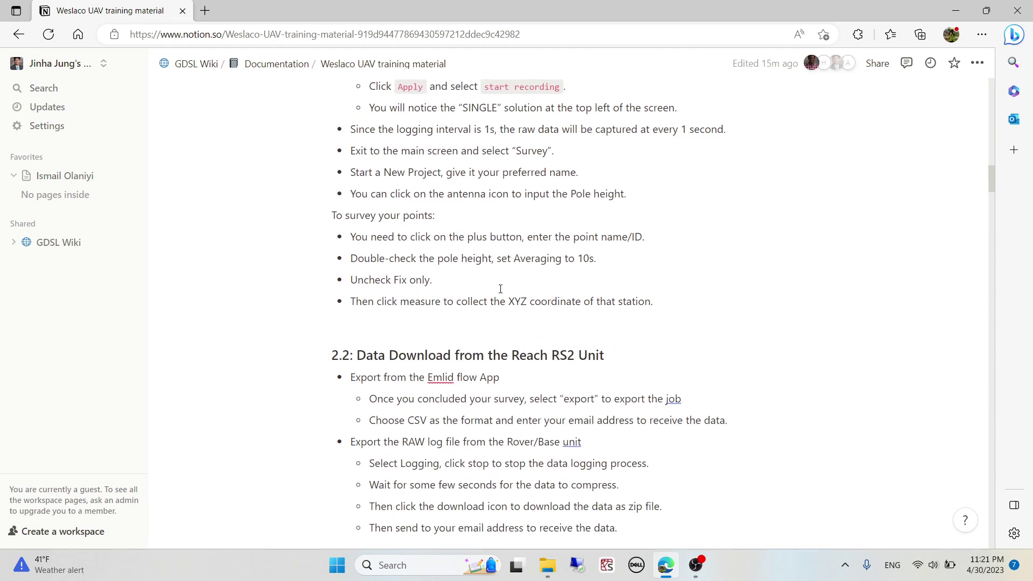
pyautogui.scroll(-2, 500, 289)
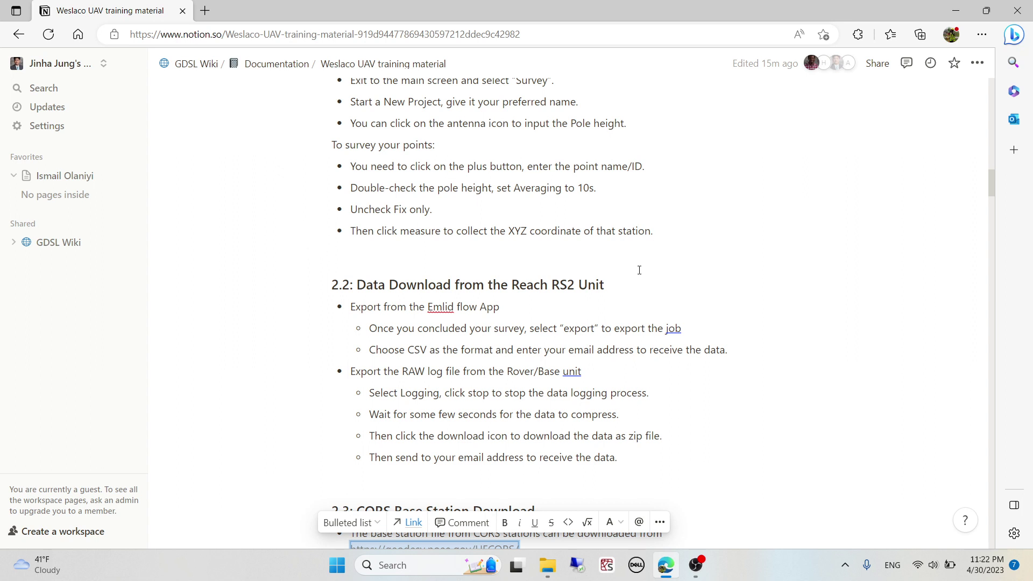
# Step: Bring the Emlid_tutor folder window to the front and clear the file selection
pyautogui.moveTo(547, 577)
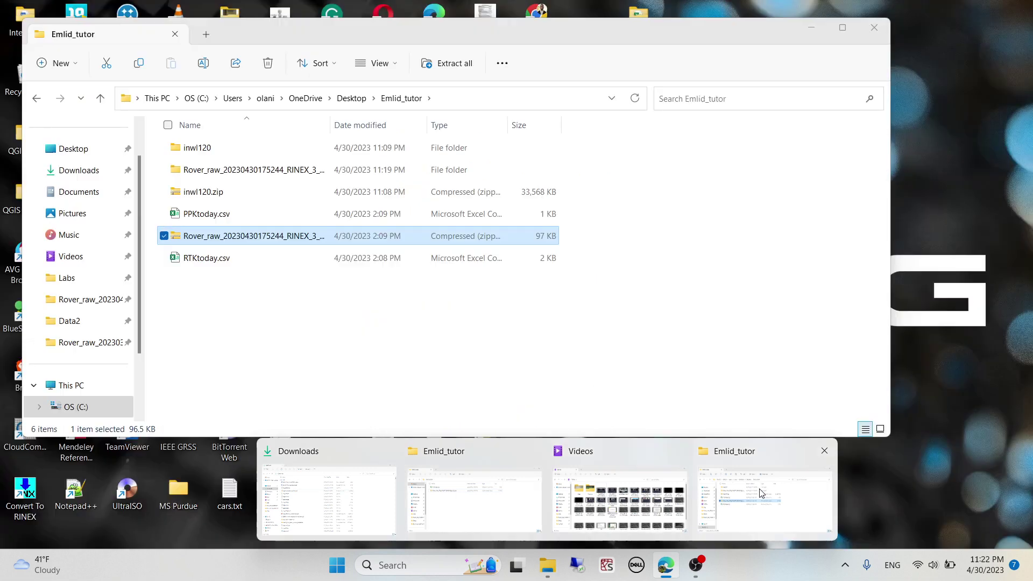
pyautogui.click(761, 497)
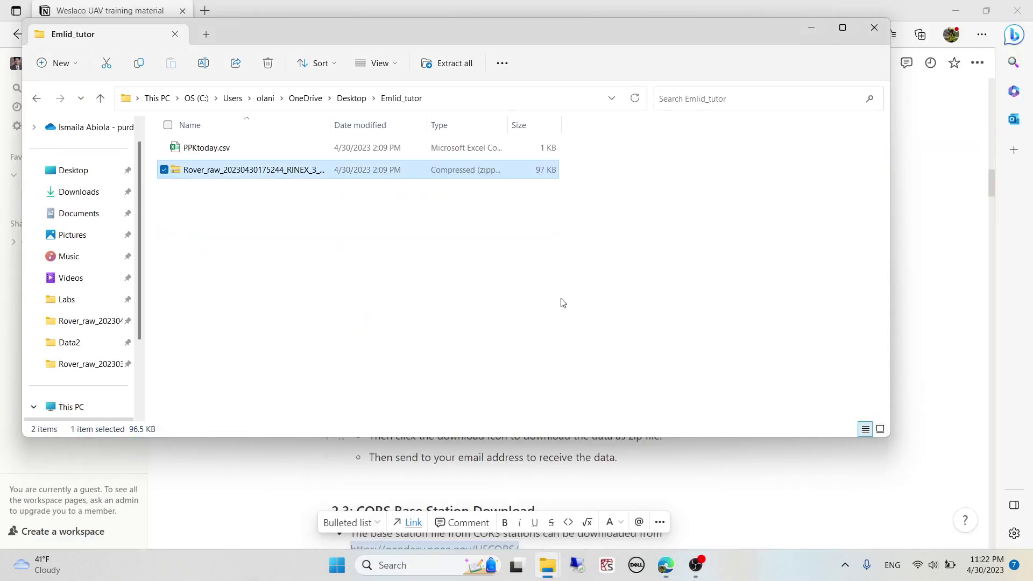
pyautogui.click(422, 219)
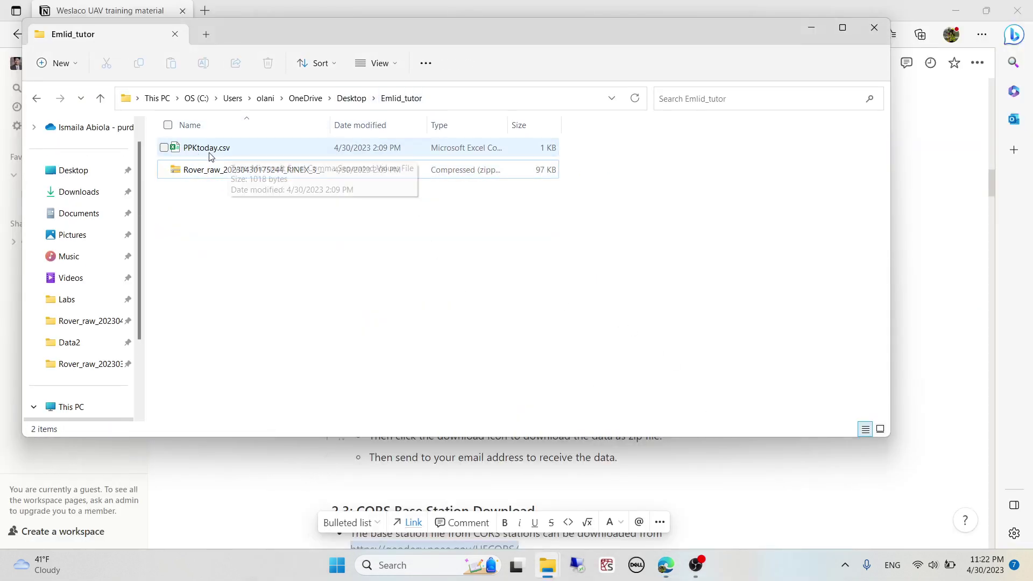
# Step: Open PPKtoday.csv in Excel and inspect SINGLE status (P2:P5) and longitude, latitude, height (G2:I5)
pyautogui.doubleClick(225, 151)
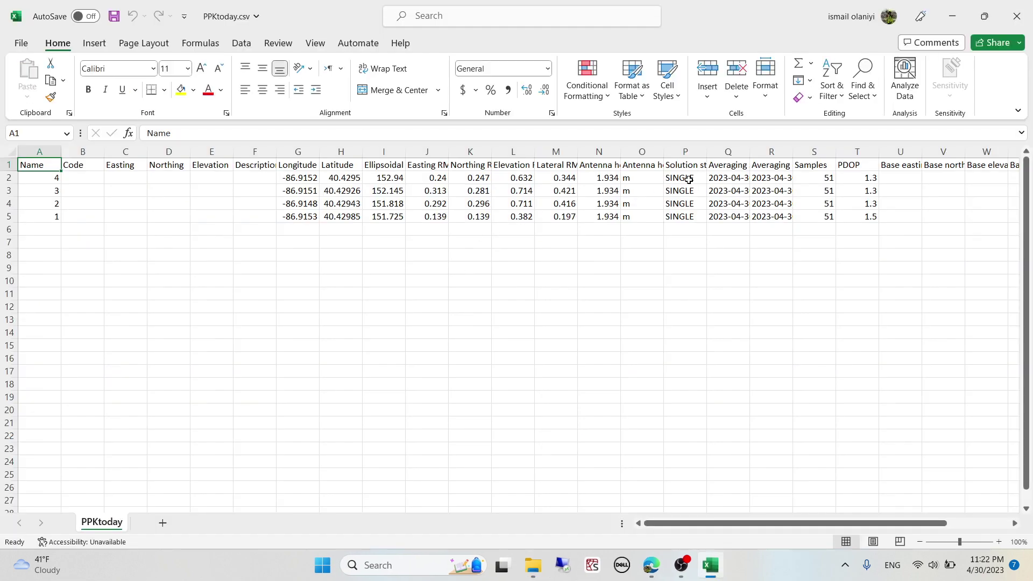
pyautogui.moveTo(691, 177); pyautogui.dragTo(693, 215)
pyautogui.moveTo(305, 177); pyautogui.dragTo(380, 215)
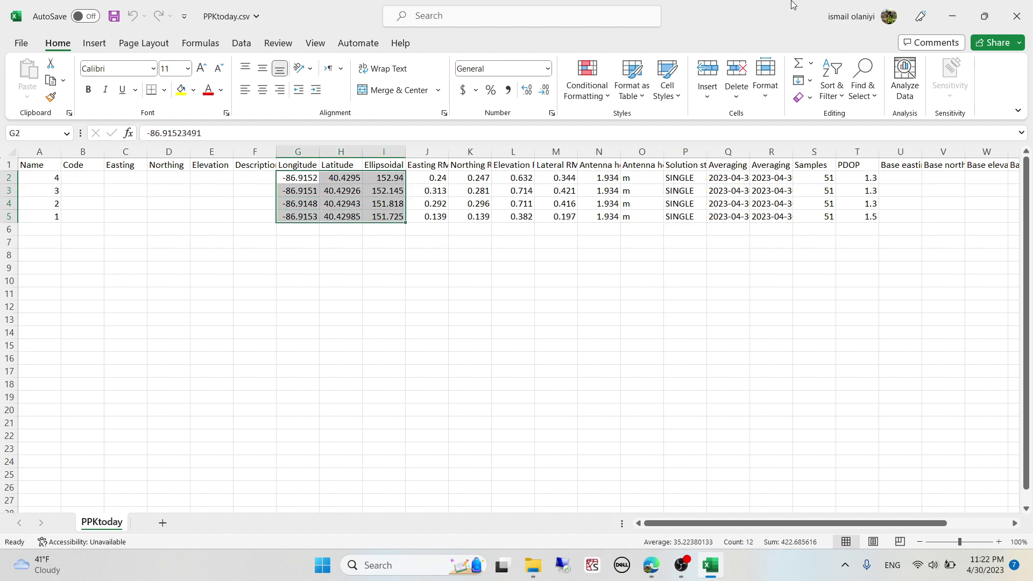
# Step: Close Excel and extract the Rover_raw zip with WinRAR into its own folder of .23B/.23O/.23P files
pyautogui.click(1017, 16)
pyautogui.click(249, 173)
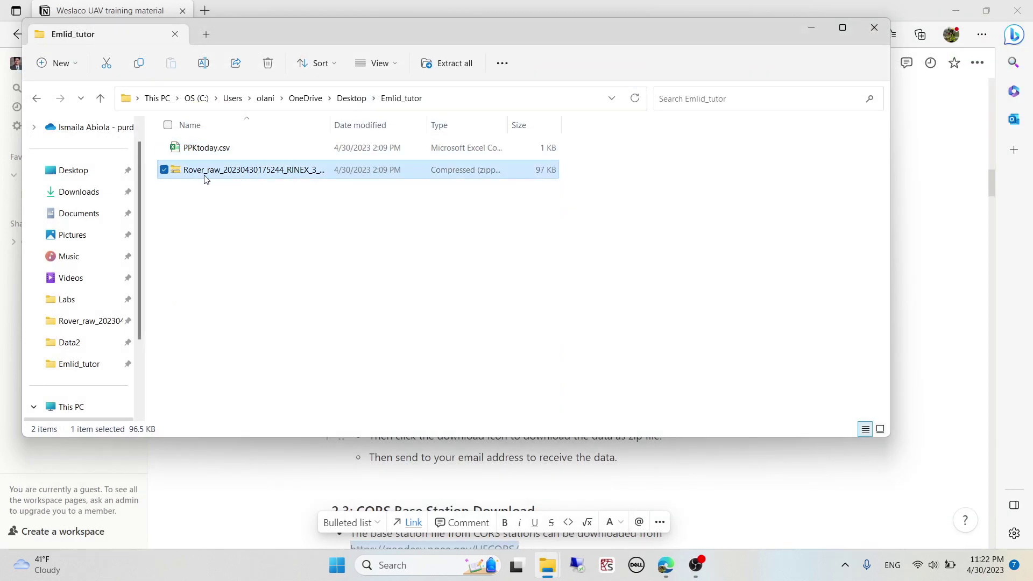
pyautogui.moveTo(330, 125); pyautogui.dragTo(377, 125)
pyautogui.rightClick(249, 181)
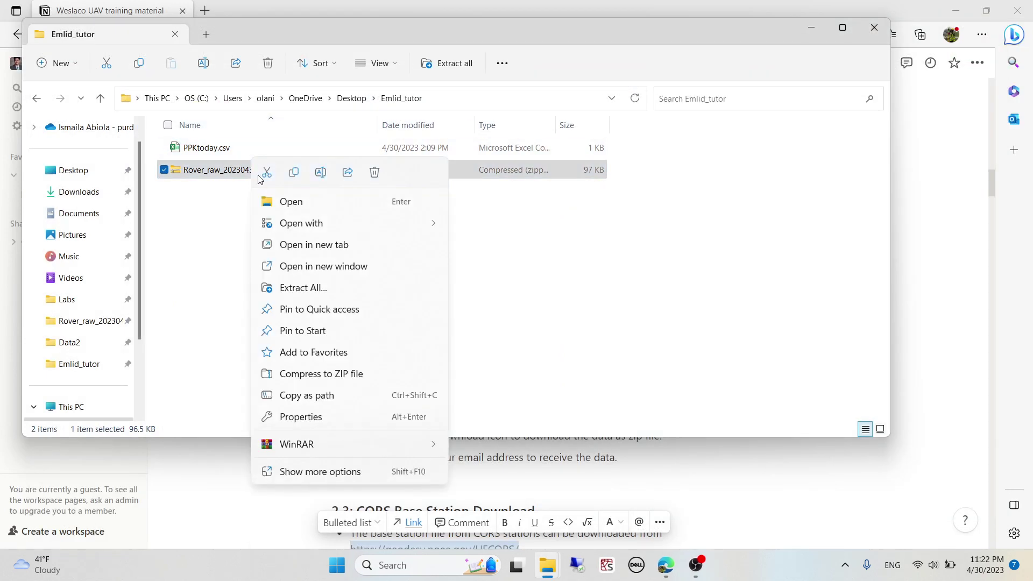
pyautogui.moveTo(391, 445)
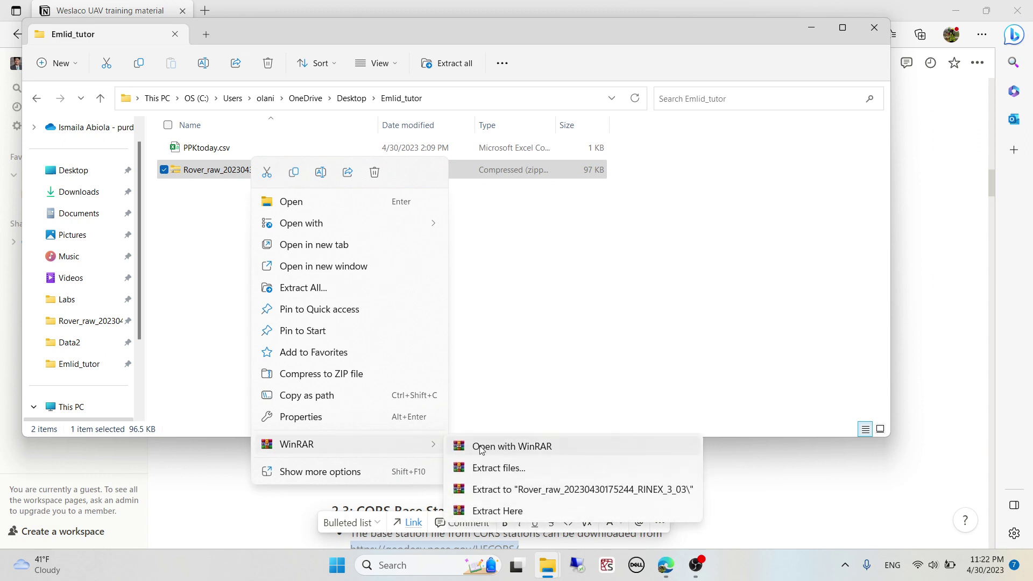
pyautogui.click(510, 491)
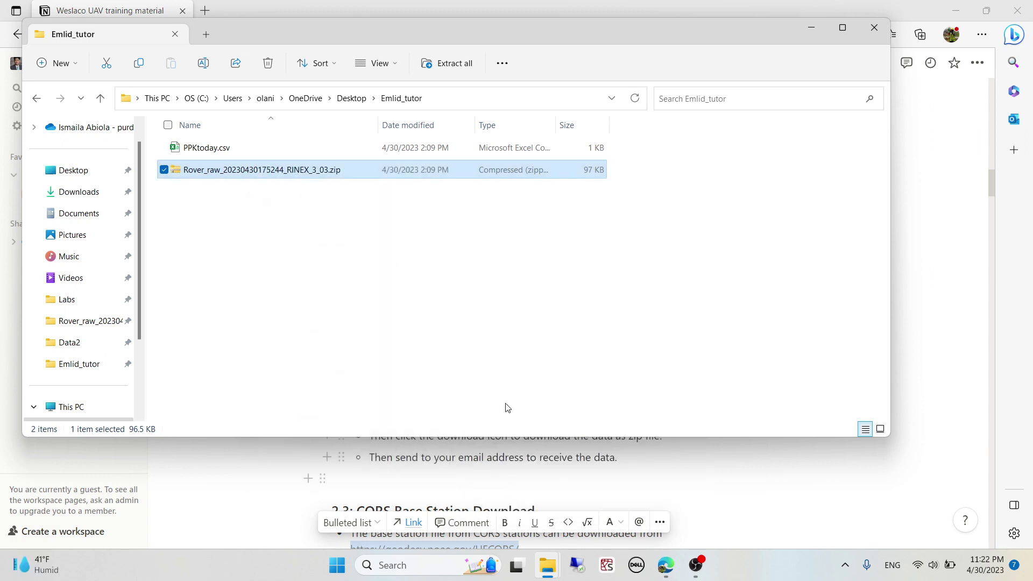
pyautogui.doubleClick(254, 148)
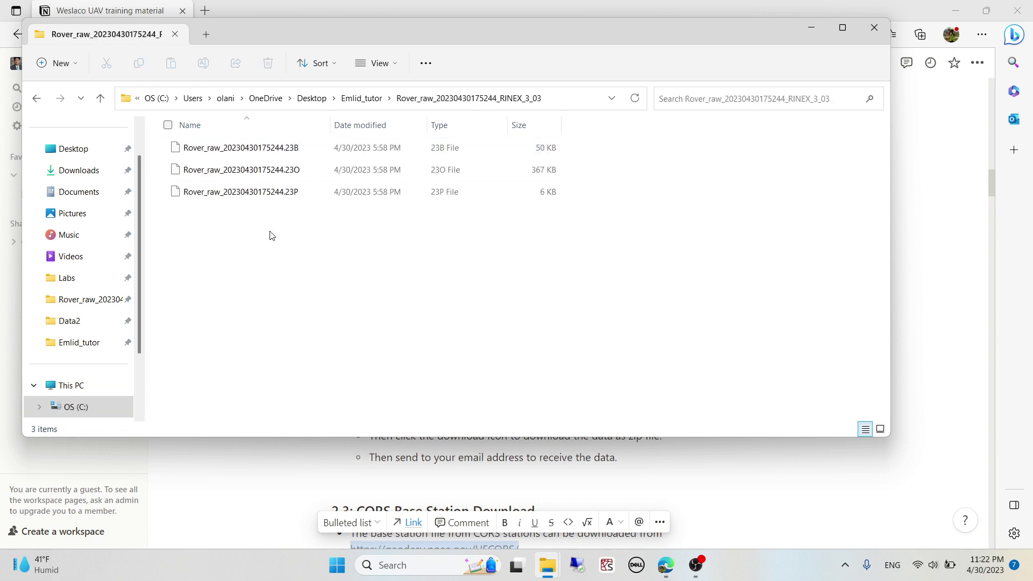
pyautogui.click(361, 98)
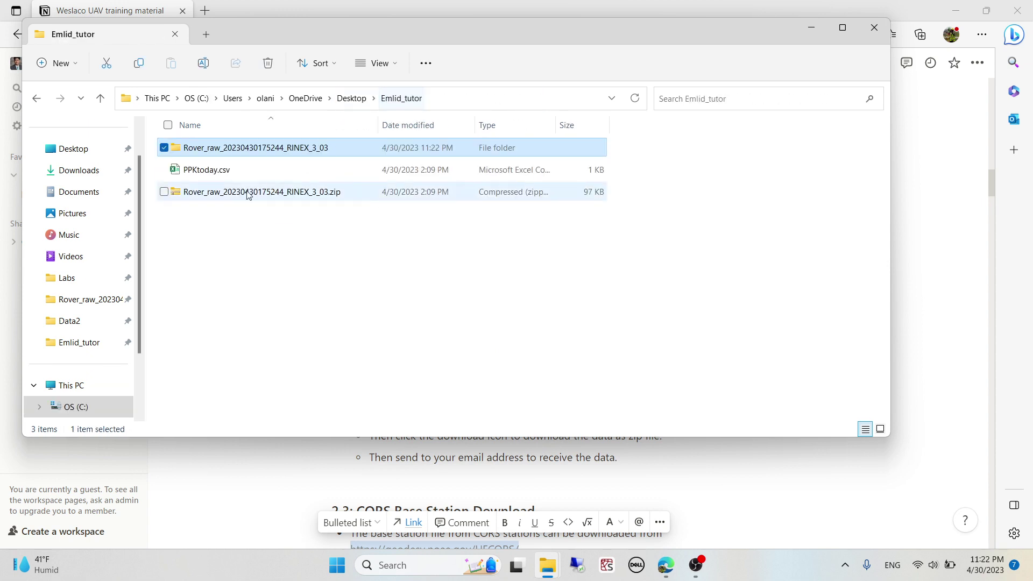
# Step: Return to Notion, scroll to section 2.3 and copy the UFCORS link address
pyautogui.click(806, 32)
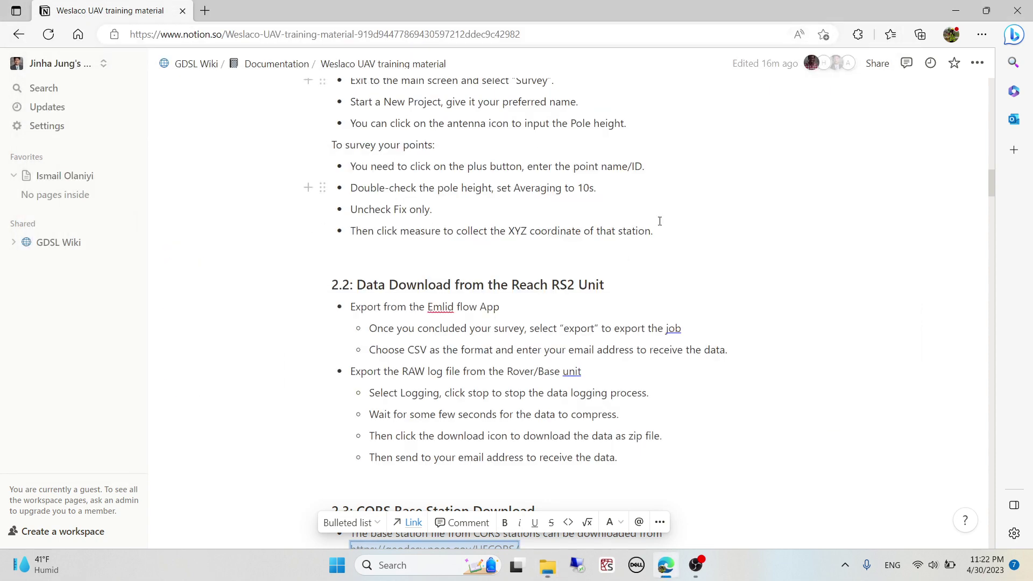
pyautogui.scroll(-4, 571, 297)
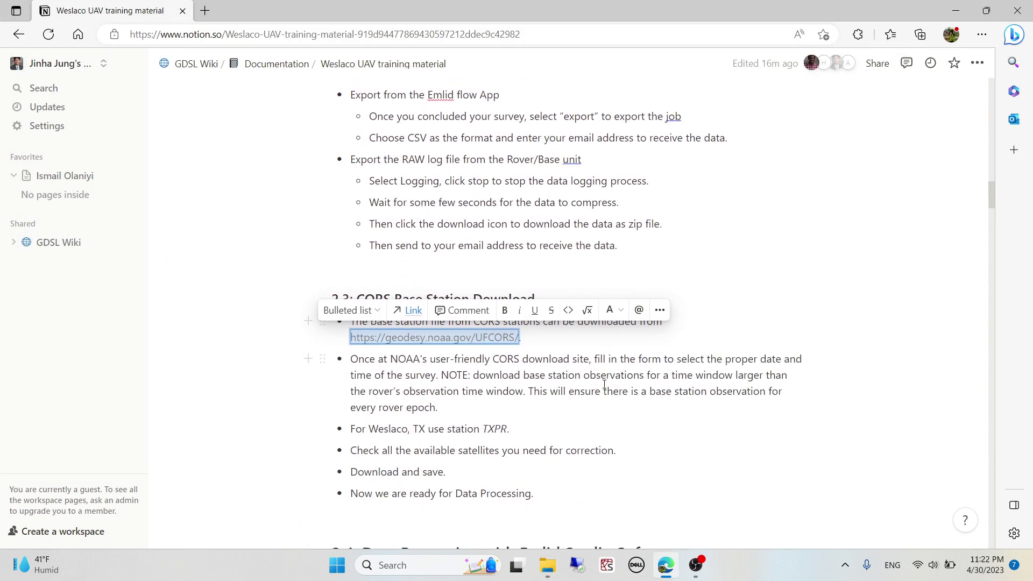
pyautogui.click(592, 359)
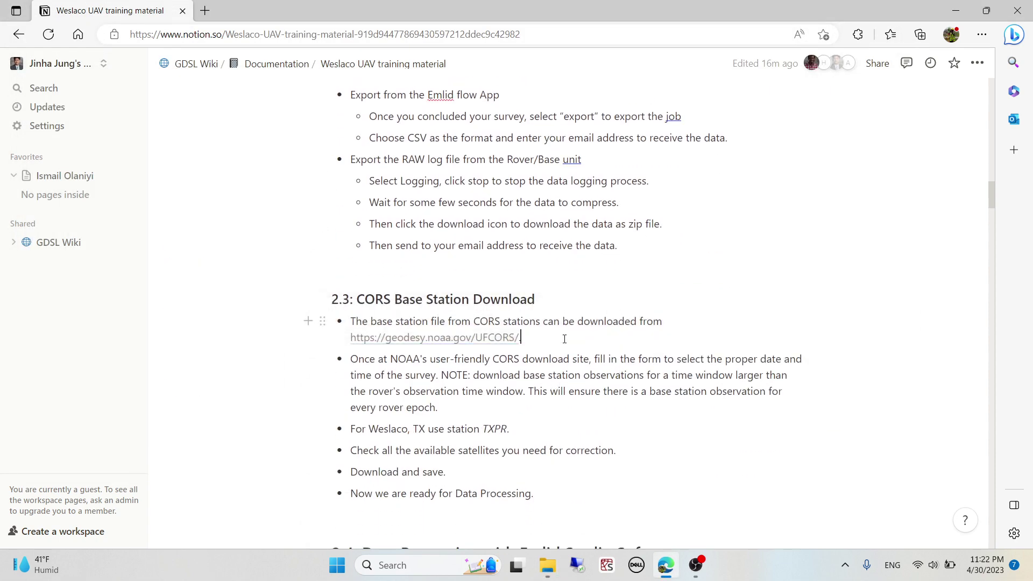
pyautogui.moveTo(518, 342)
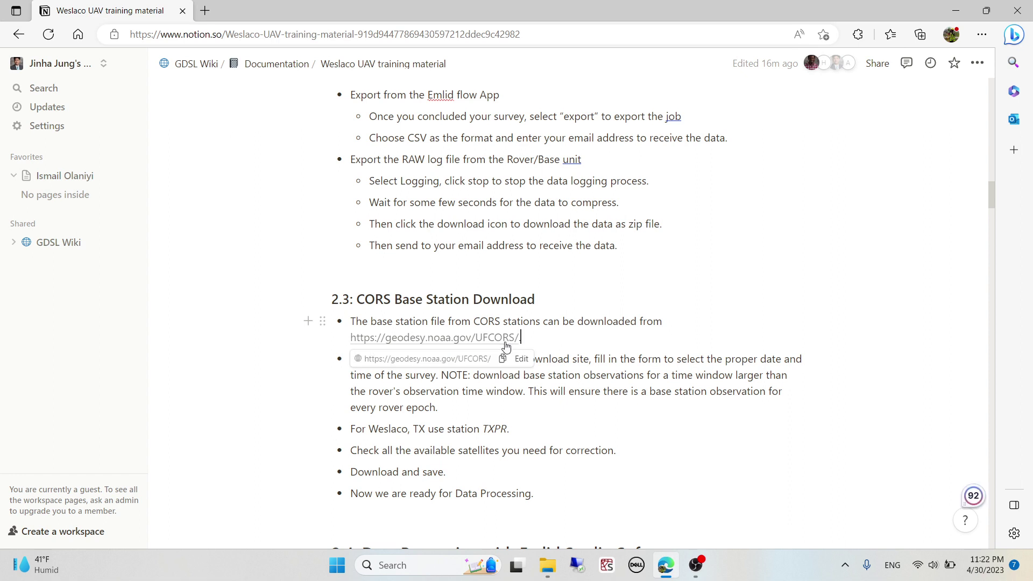
pyautogui.rightClick(499, 343)
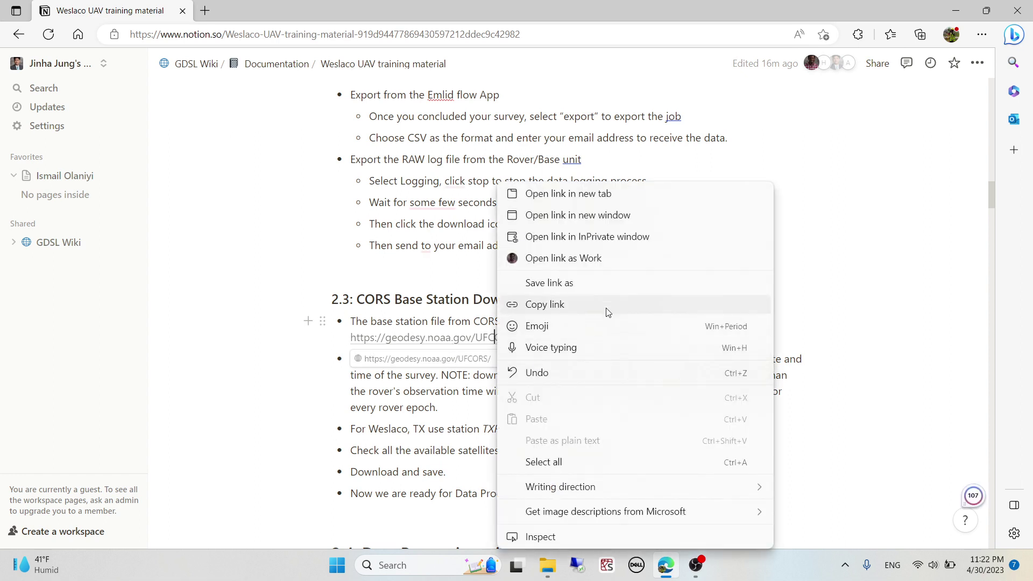
pyautogui.click(574, 305)
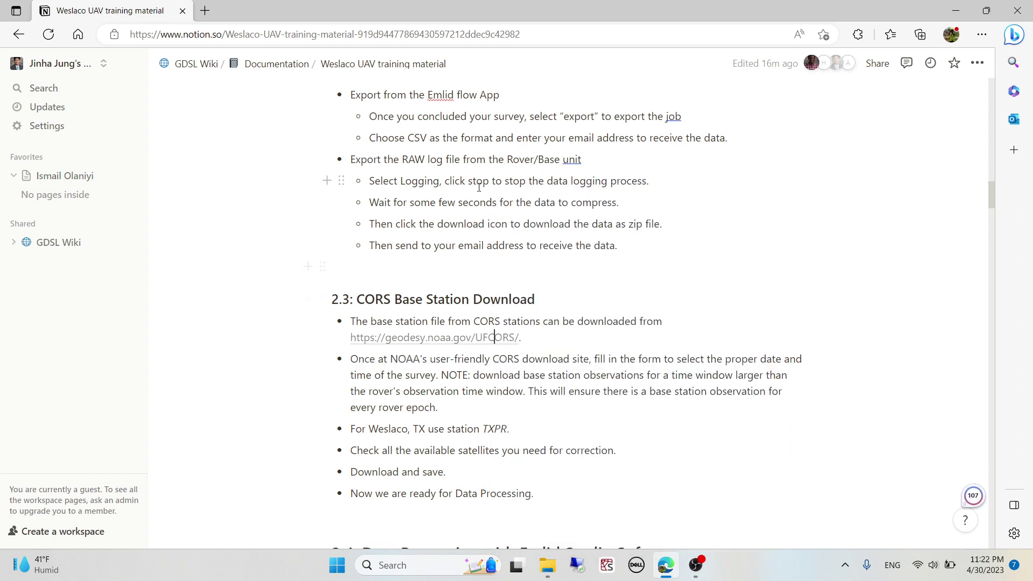
# Step: Load the copied UFCORS address in a new browser tab
pyautogui.click(204, 11)
pyautogui.rightClick(228, 34)
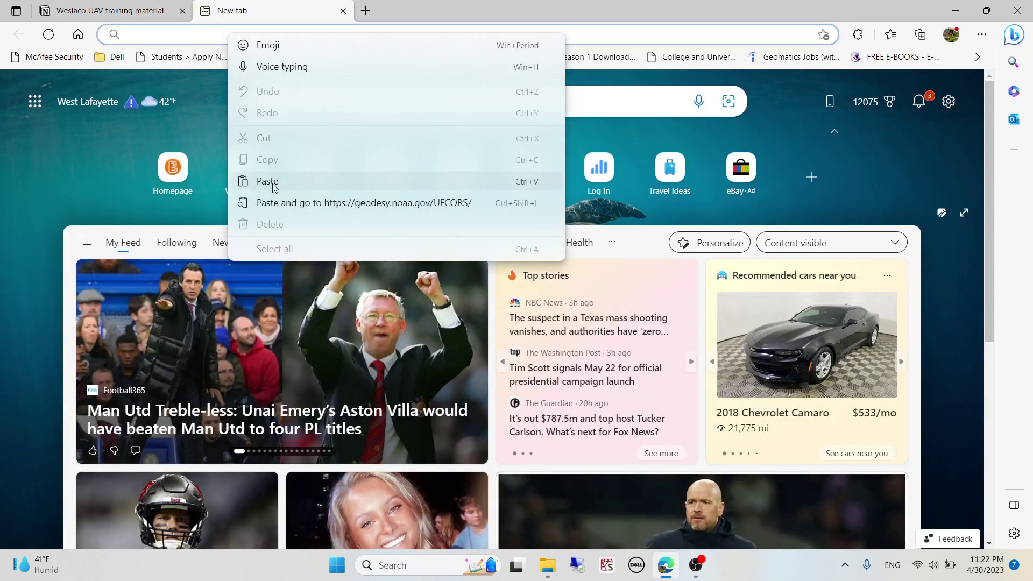
pyautogui.click(277, 201)
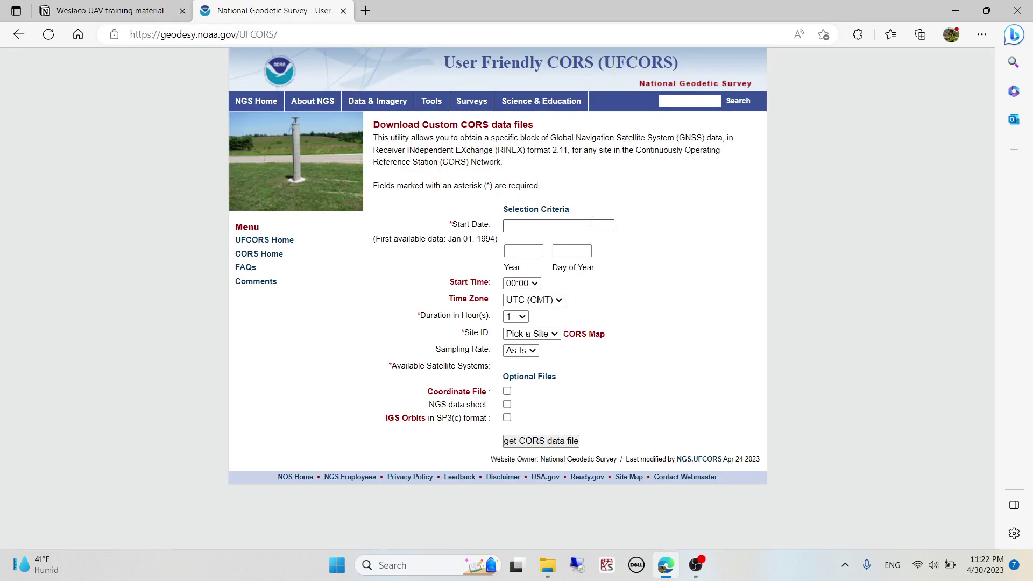
# Step: Set the start date to 04/30/2023 and the duration to 20 hours
pyautogui.click(576, 230)
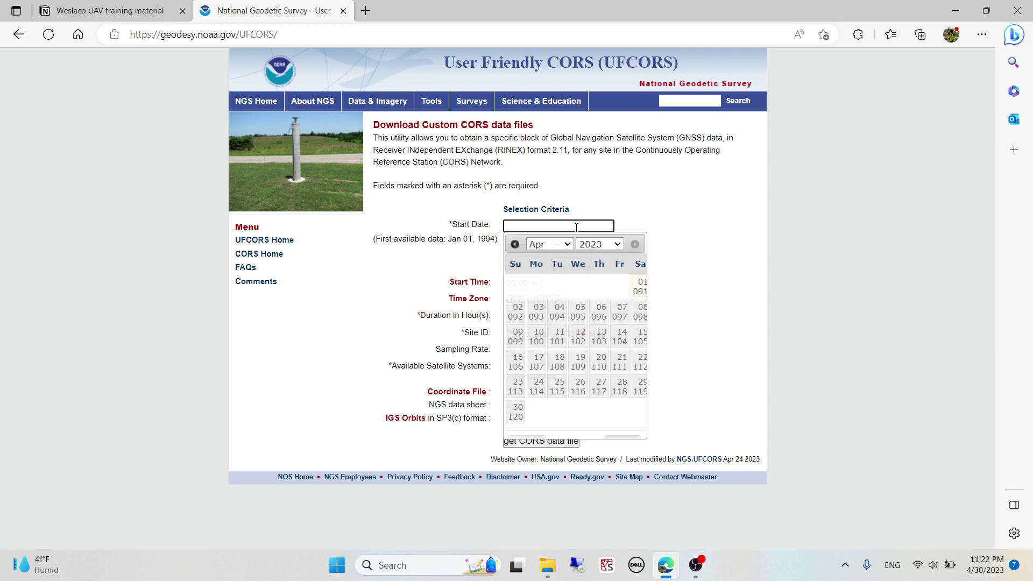
pyautogui.click(517, 412)
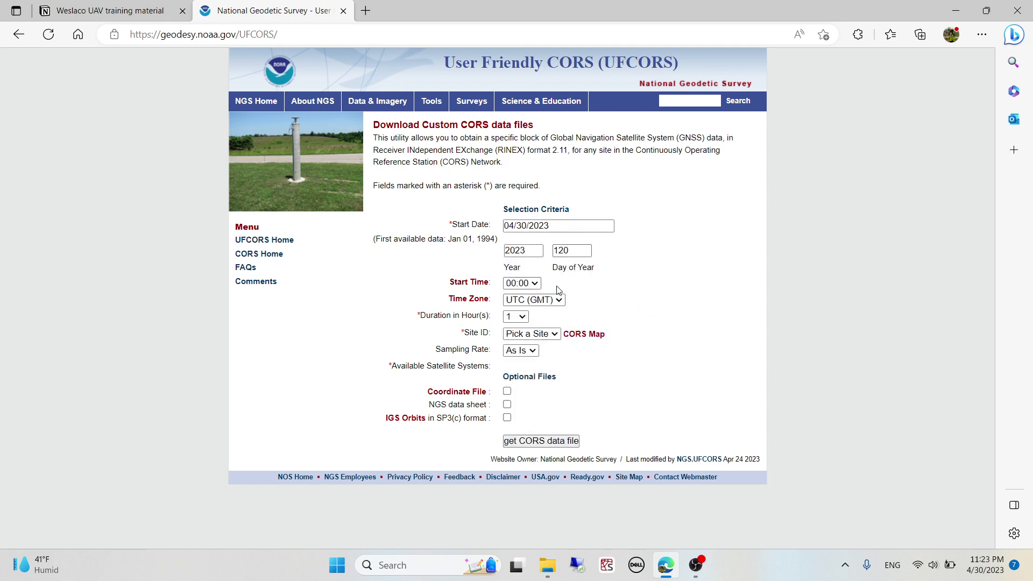
pyautogui.click(524, 317)
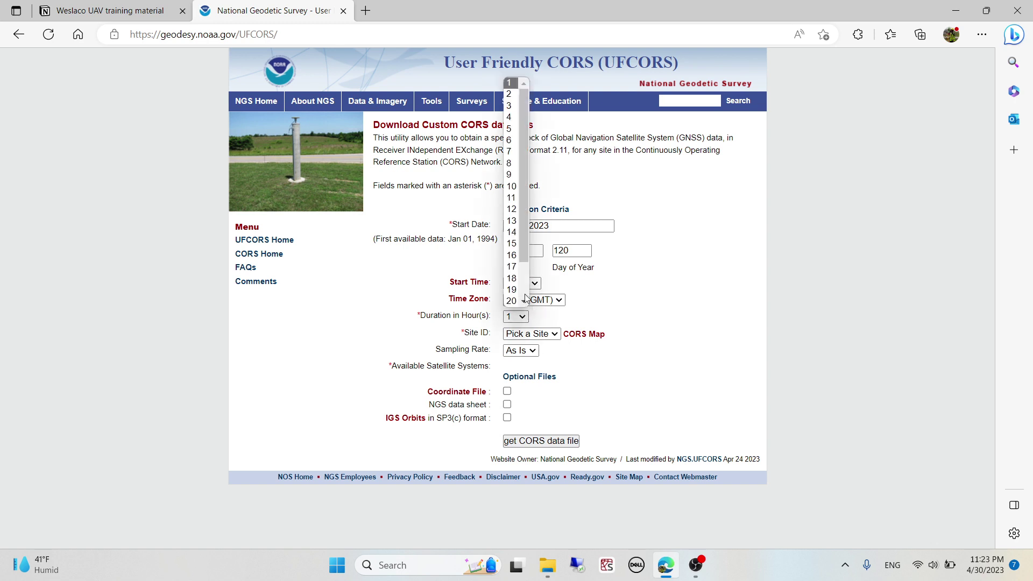
pyautogui.scroll(-2, 519, 291)
pyautogui.click(511, 266)
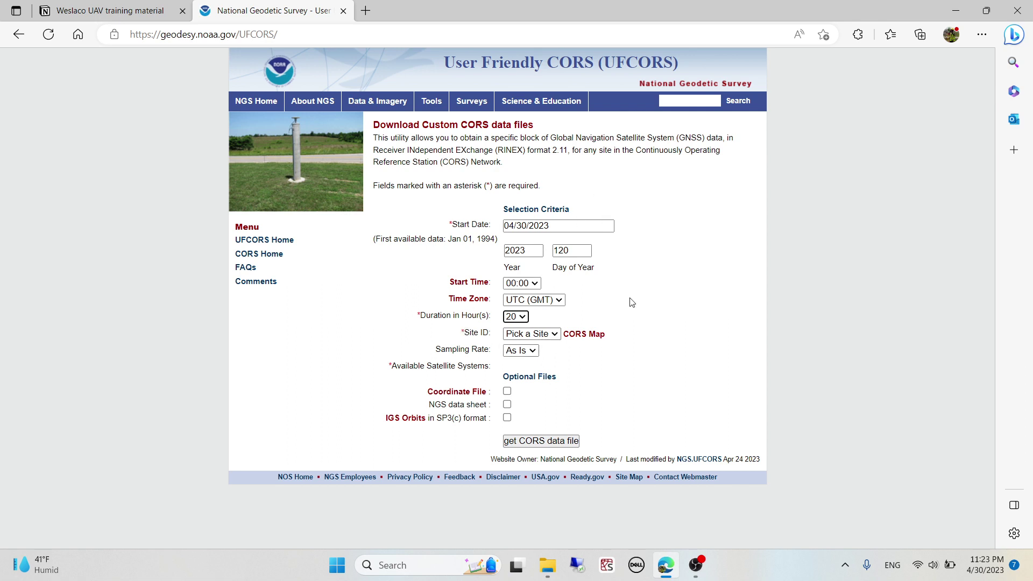
# Step: Open the CORS Map, dismiss the compatibility notice, and zoom in toward Texas
pyautogui.click(585, 336)
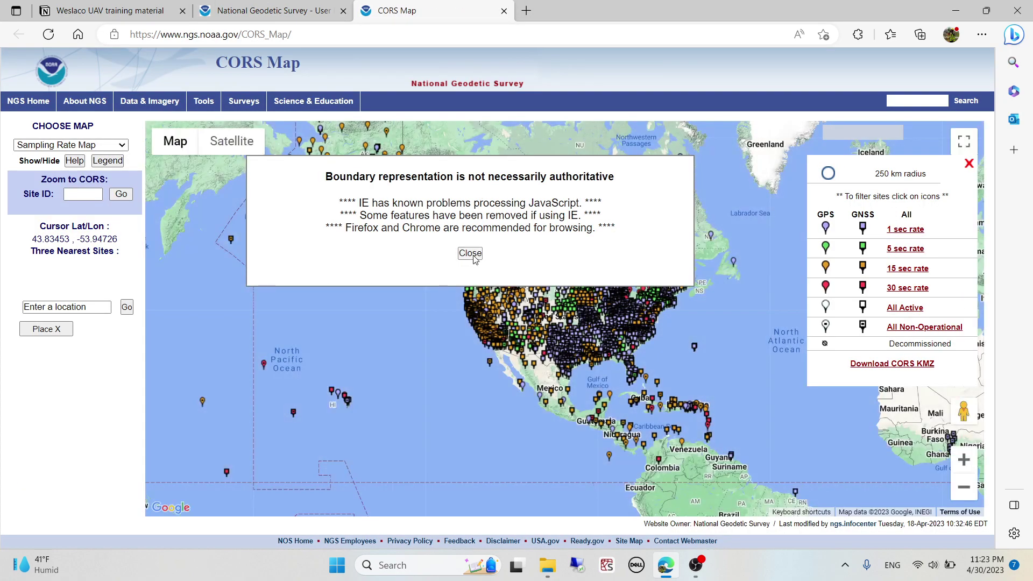
pyautogui.click(470, 254)
pyautogui.scroll(3, 533, 393)
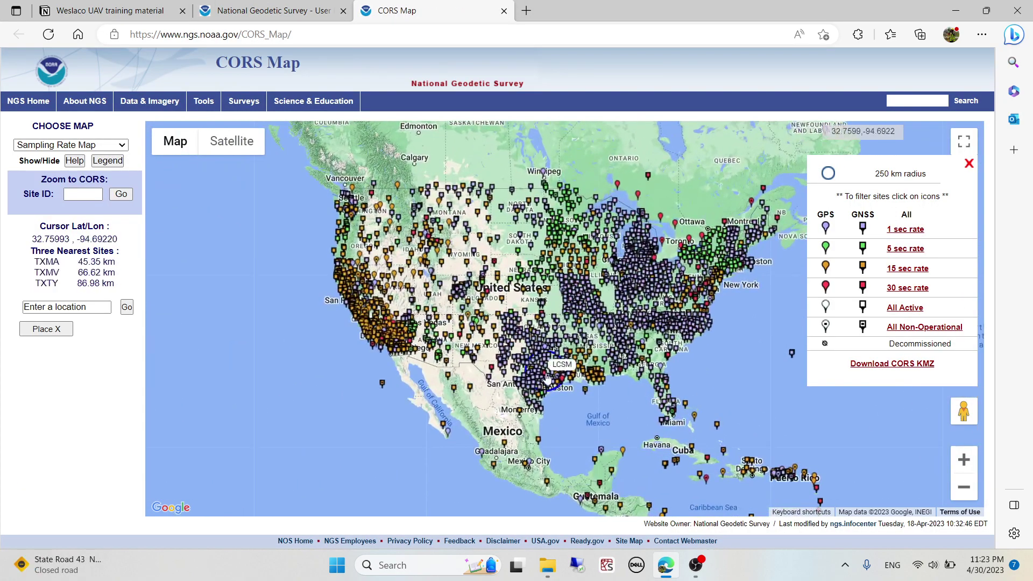
pyautogui.scroll(2, 534, 393)
pyautogui.scroll(2, 536, 498)
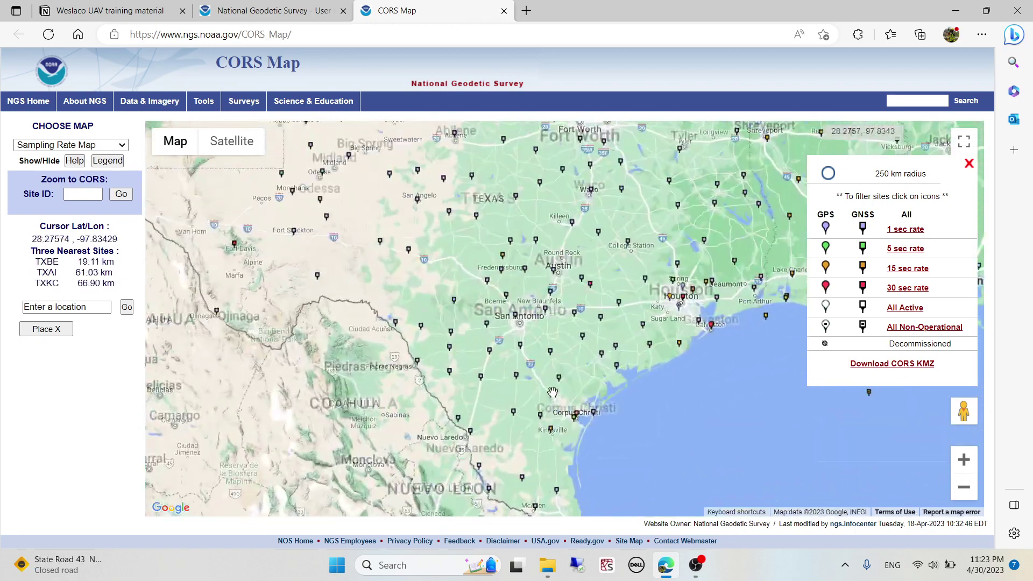
pyautogui.scroll(2, 536, 498)
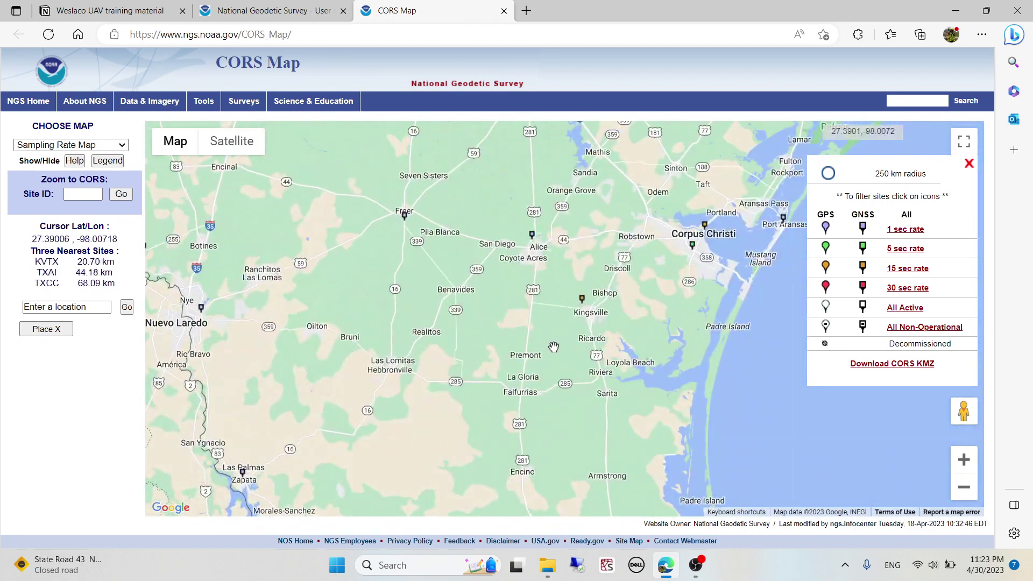
pyautogui.moveTo(311, 226); pyautogui.dragTo(511, 324)
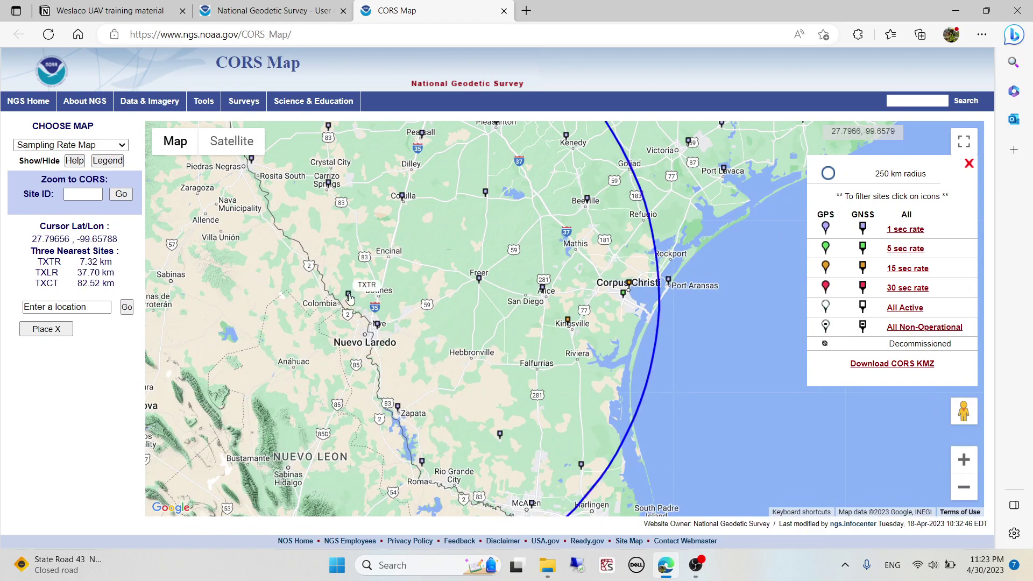
# Step: Pan and zoom to West Lafayette, Indiana to find the nearby INWL station
pyautogui.scroll(-2, 475, 334)
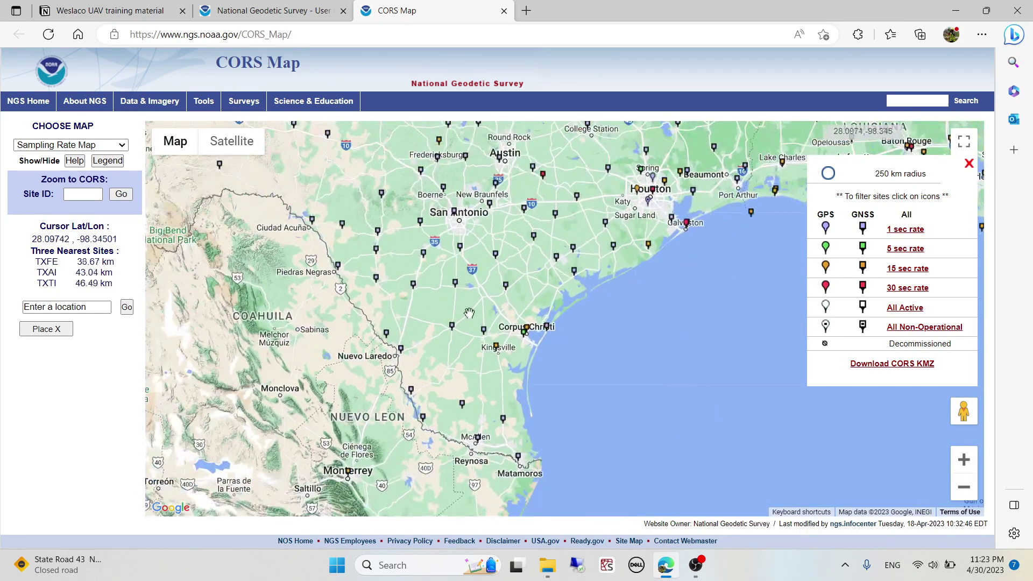
pyautogui.scroll(-2, 475, 334)
pyautogui.moveTo(484, 204); pyautogui.dragTo(527, 366)
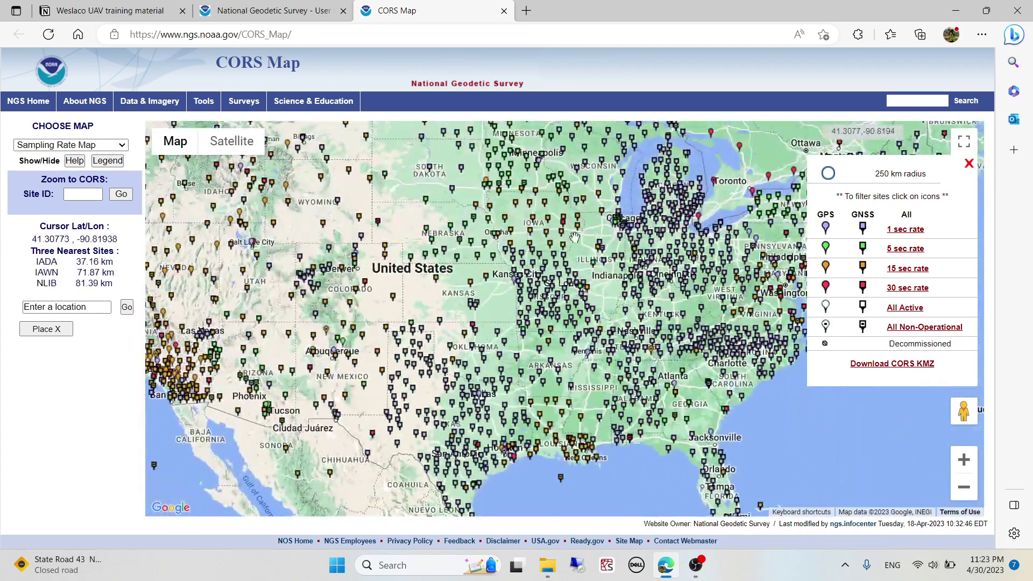
pyautogui.scroll(1, 526, 301)
pyautogui.scroll(3, 536, 303)
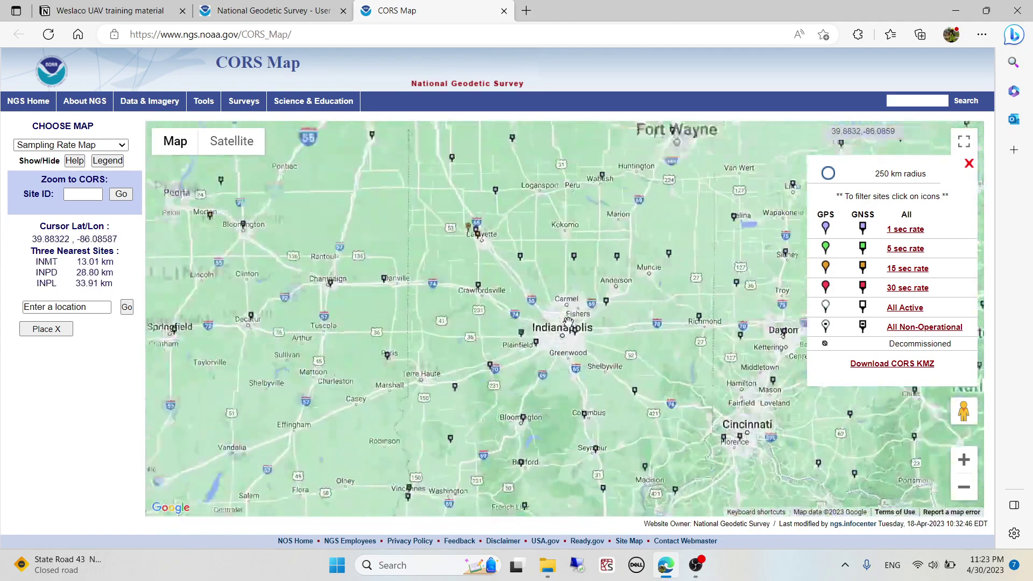
pyautogui.moveTo(471, 296); pyautogui.dragTo(530, 360)
pyautogui.scroll(3, 530, 361)
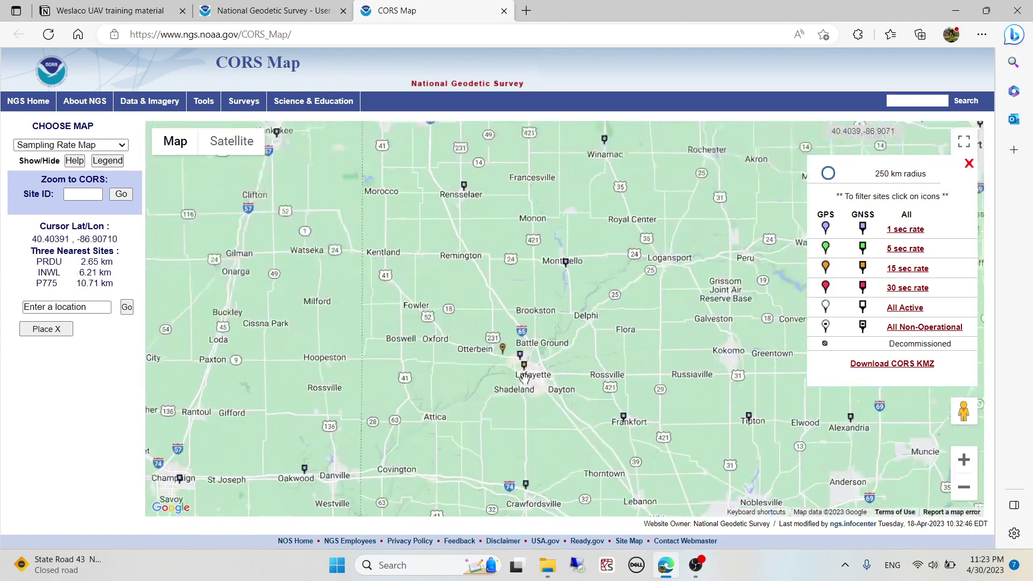
pyautogui.scroll(3, 530, 361)
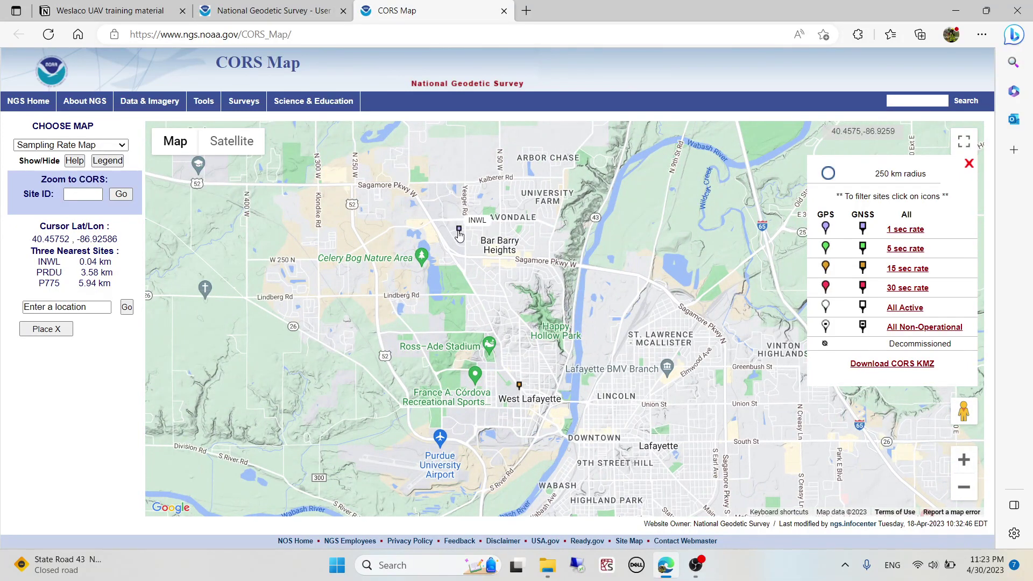
# Step: Back on the UFCORS form, choose INWL from the Site ID list
pyautogui.click(272, 10)
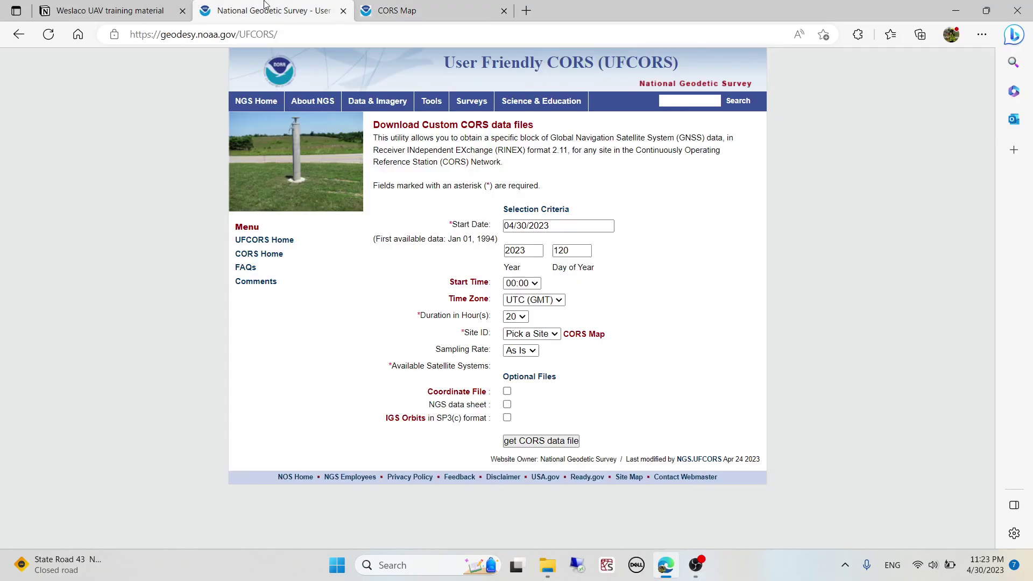
pyautogui.click(542, 335)
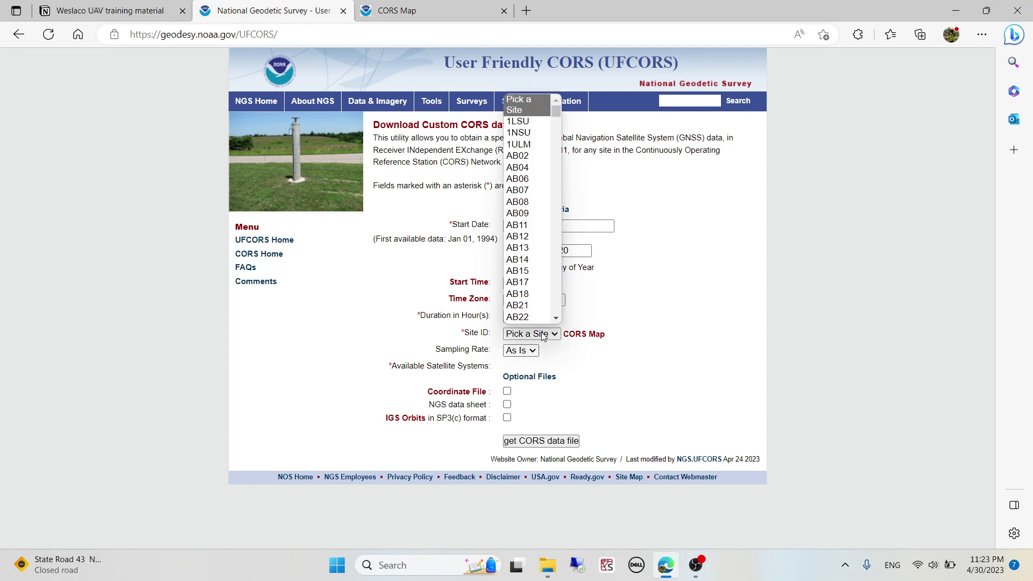
pyautogui.moveTo(556, 112); pyautogui.dragTo(552, 168)
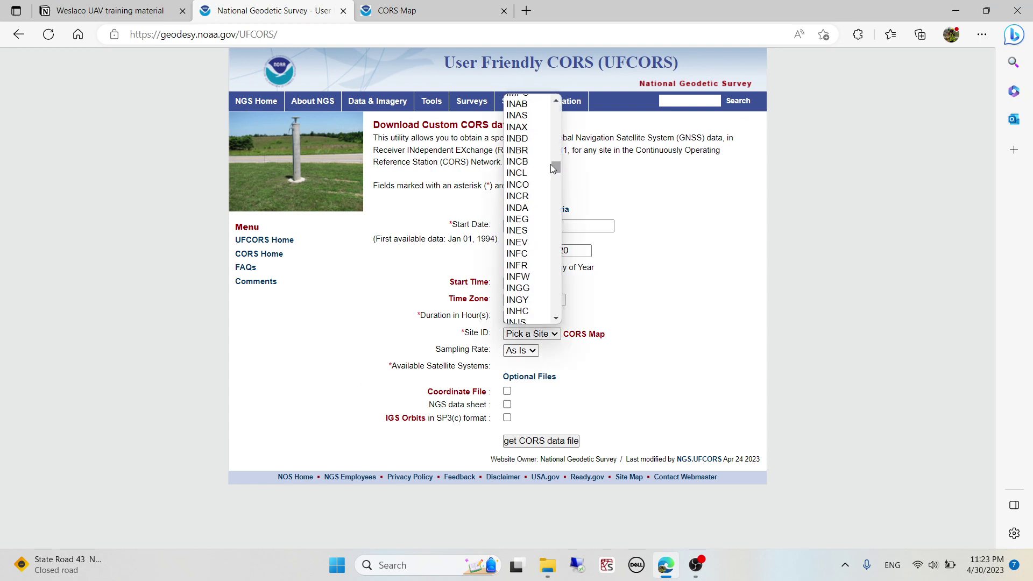
pyautogui.scroll(-3, 530, 290)
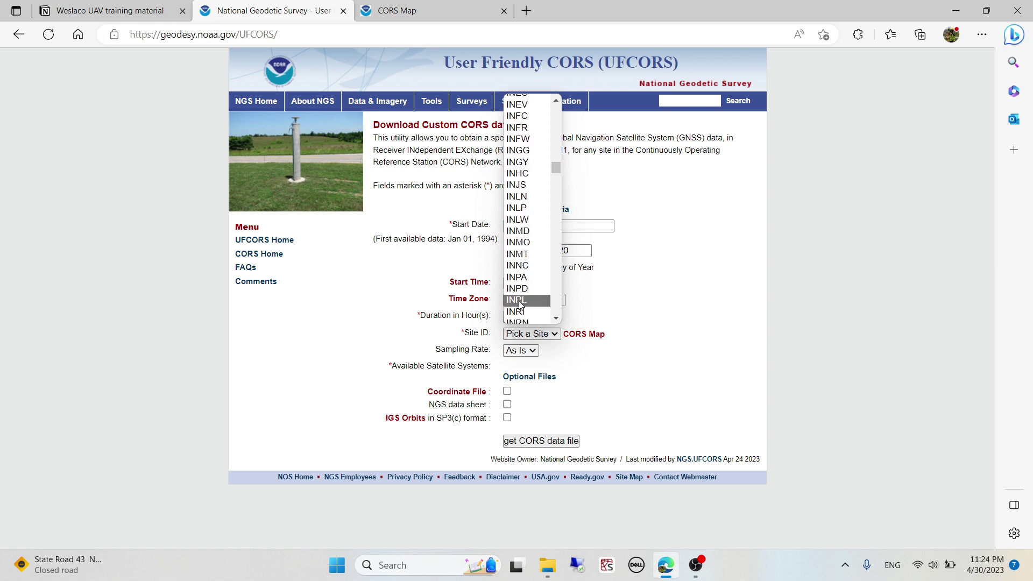
pyautogui.scroll(-4, 526, 301)
pyautogui.click(534, 336)
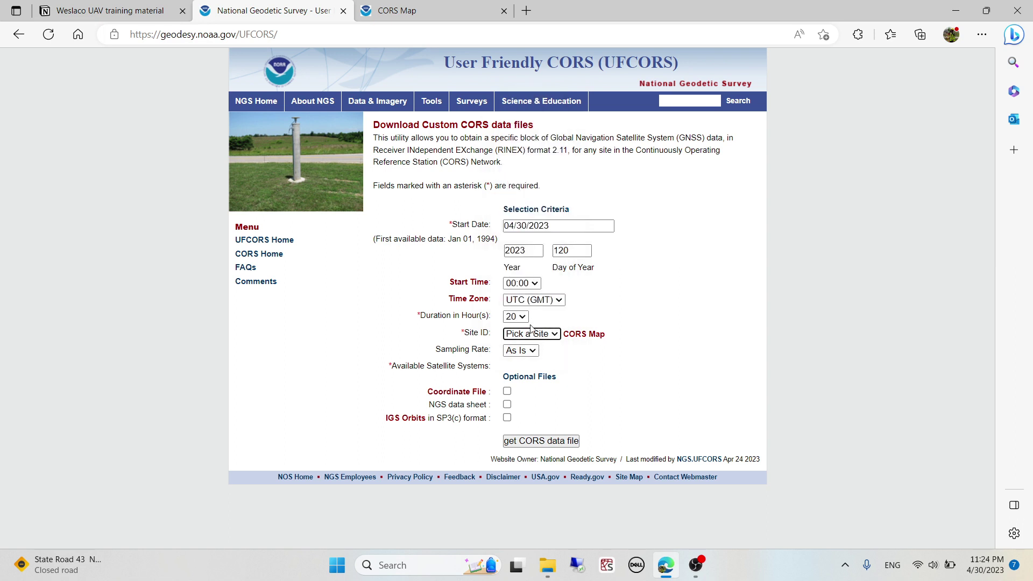
pyautogui.click(539, 336)
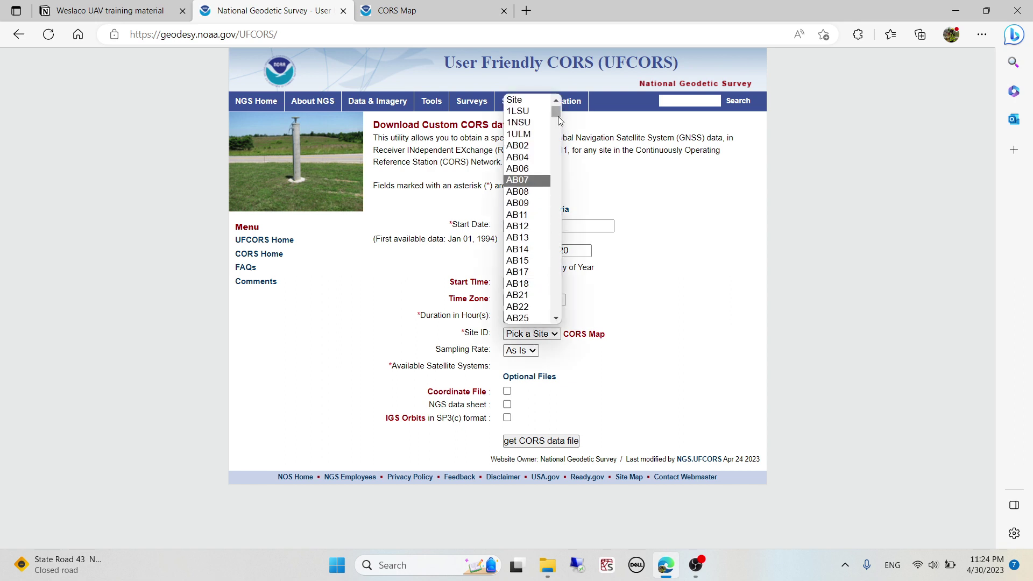
pyautogui.moveTo(556, 112); pyautogui.dragTo(557, 172)
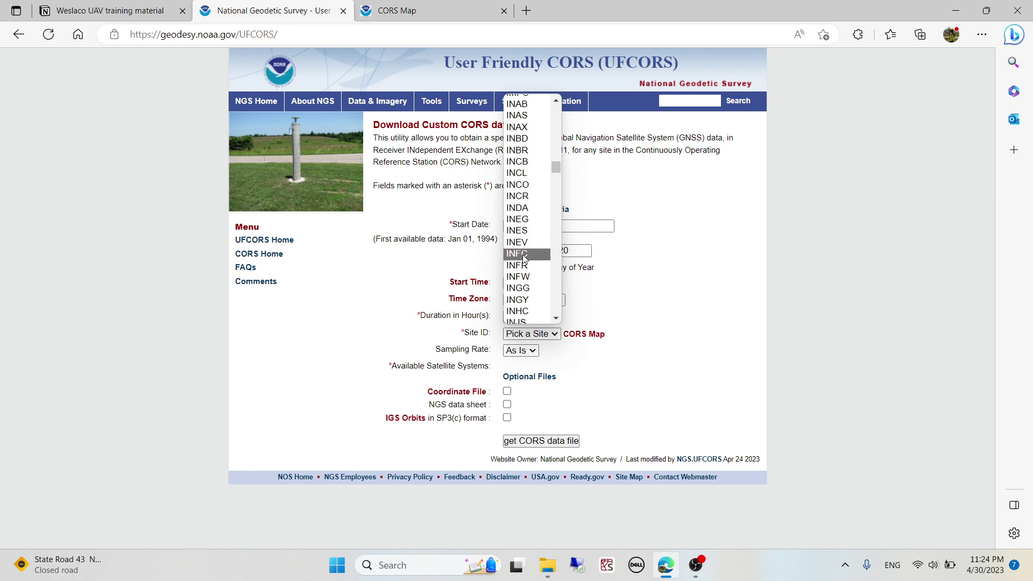
pyautogui.scroll(-5, 525, 279)
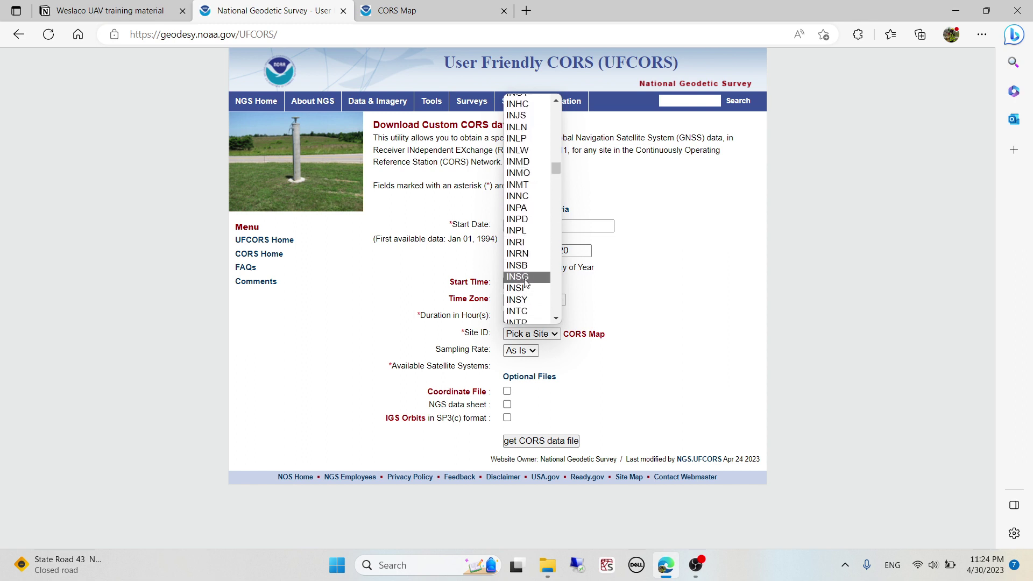
pyautogui.scroll(-1, 526, 284)
pyautogui.click(520, 254)
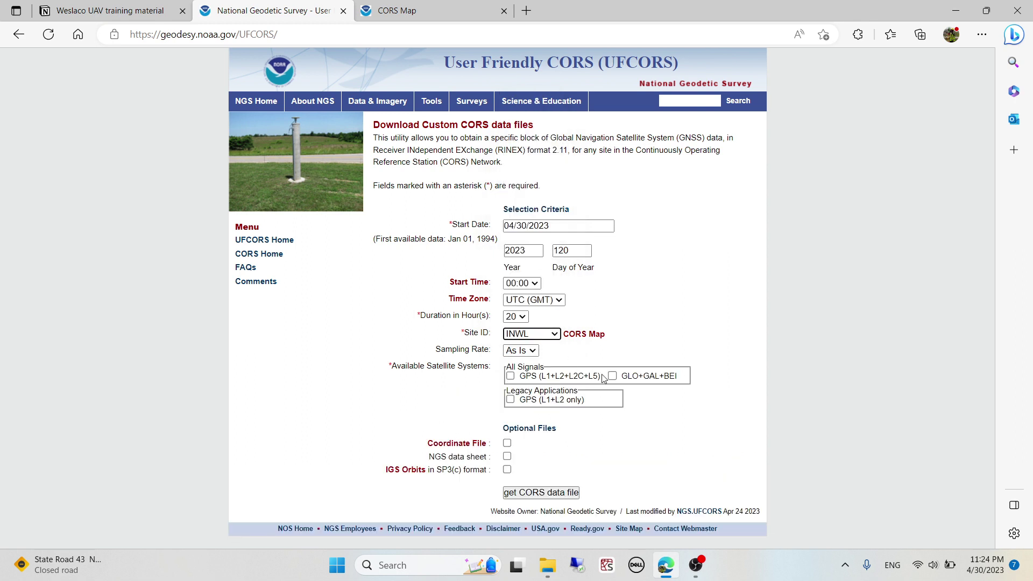
# Step: Include GPS and GLO+GAL+BEI signals and request the CORS data file
pyautogui.click(510, 376)
pyautogui.click(612, 376)
pyautogui.click(542, 493)
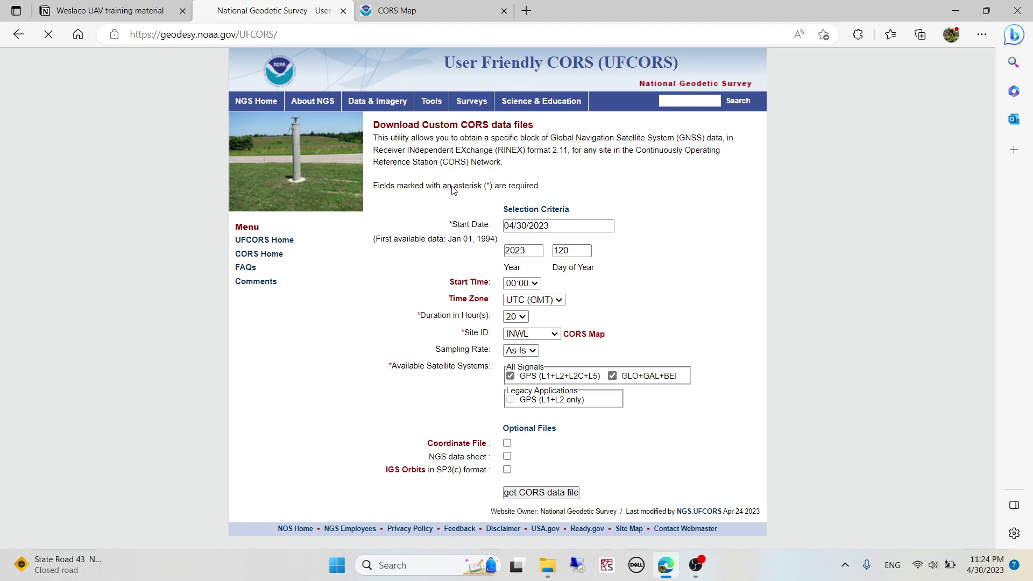
# Step: In the Notion notes' section 2.4, open the Emlid Studio introduction docs and scroll through them
pyautogui.click(142, 11)
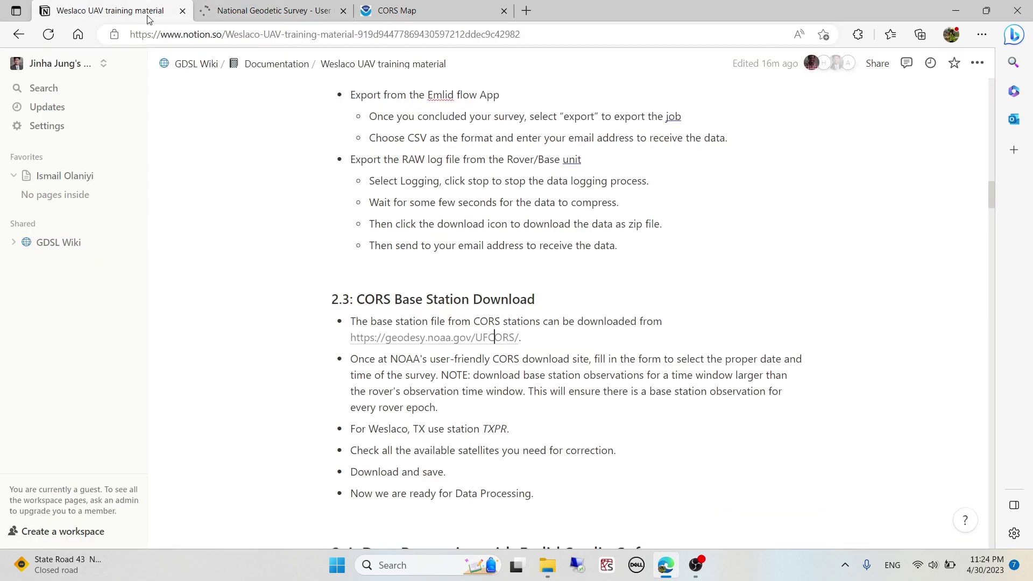
pyautogui.scroll(-5, 662, 321)
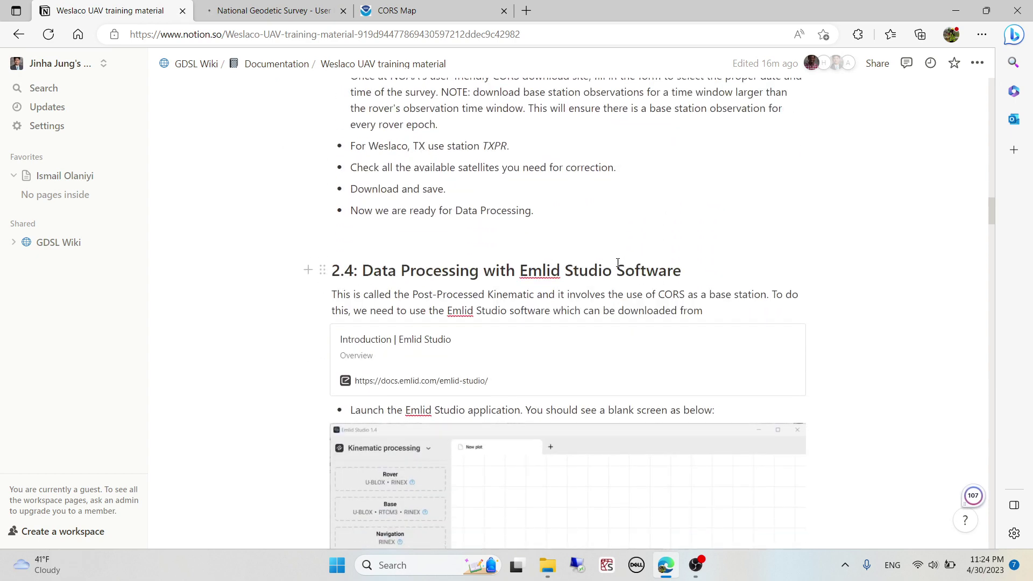
pyautogui.click(490, 363)
pyautogui.scroll(-10, 385, 181)
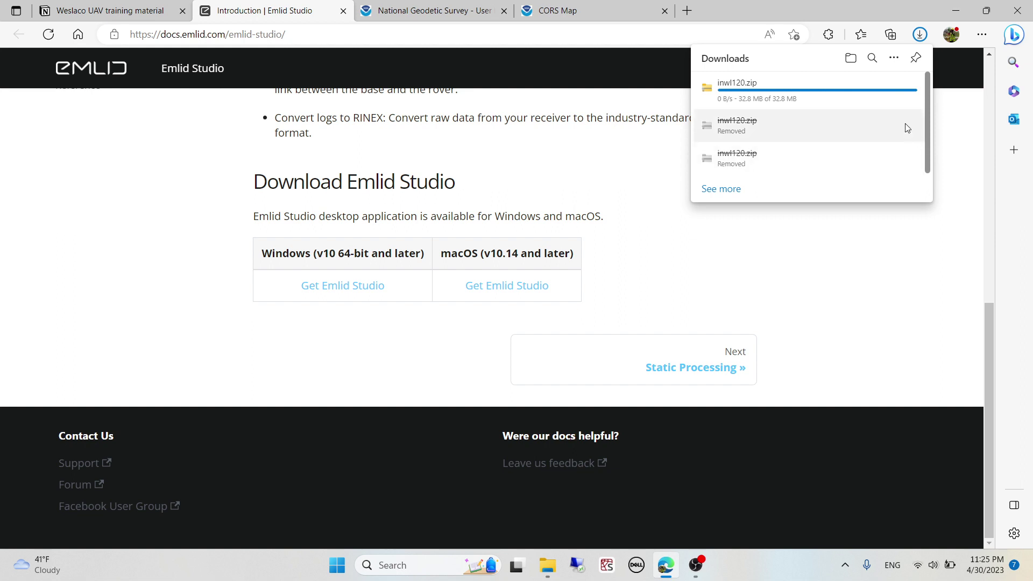
# Step: Copy the downloaded inwl120.zip and paste it into the Emlid_tutor folder
pyautogui.moveTo(834, 102)
pyautogui.click(874, 89)
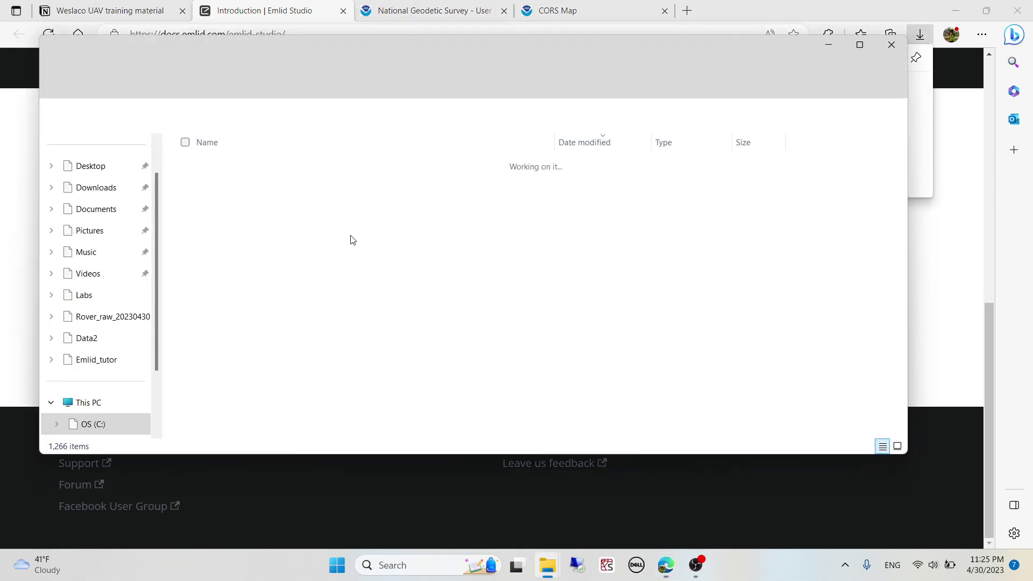
pyautogui.rightClick(230, 183)
pyautogui.press('Escape')
pyautogui.click(114, 363)
pyautogui.rightClick(343, 265)
pyautogui.press('Escape')
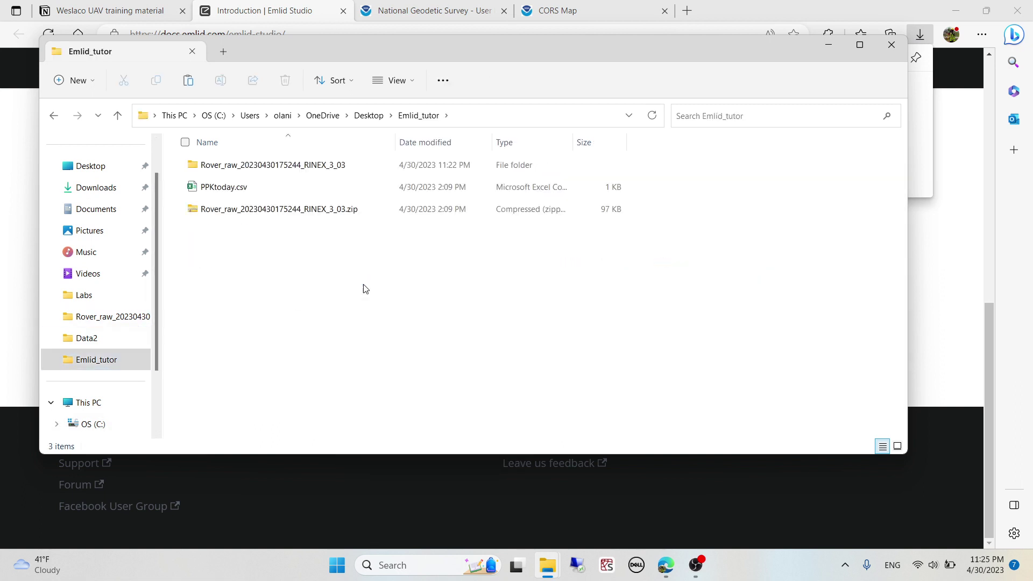
pyautogui.hotkey('ctrl', 'v')
# Step: Extract inwl120.zip to an inwl120 folder, then check the base and rover folders
pyautogui.rightClick(207, 231)
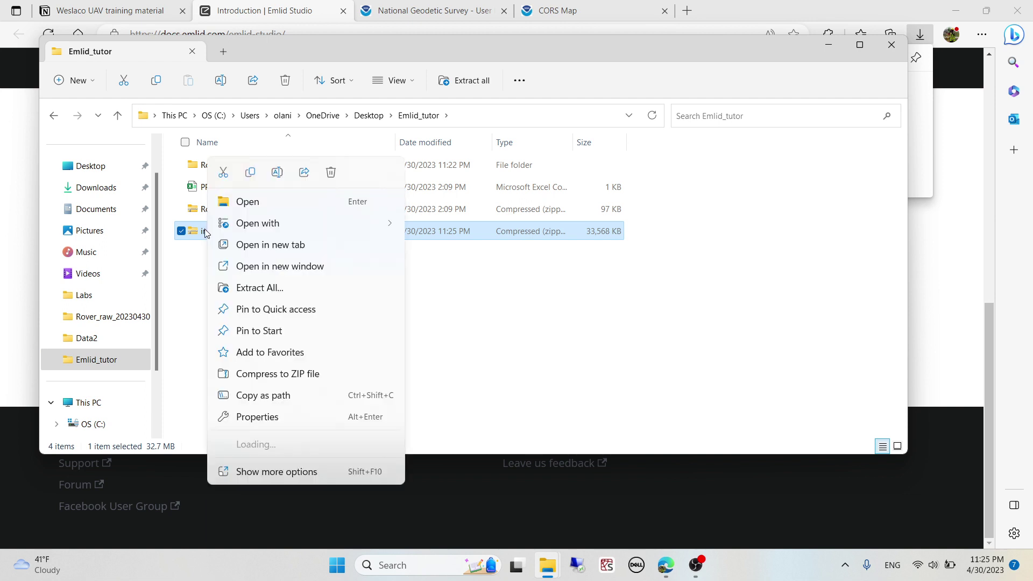
pyautogui.moveTo(317, 442)
pyautogui.click(458, 484)
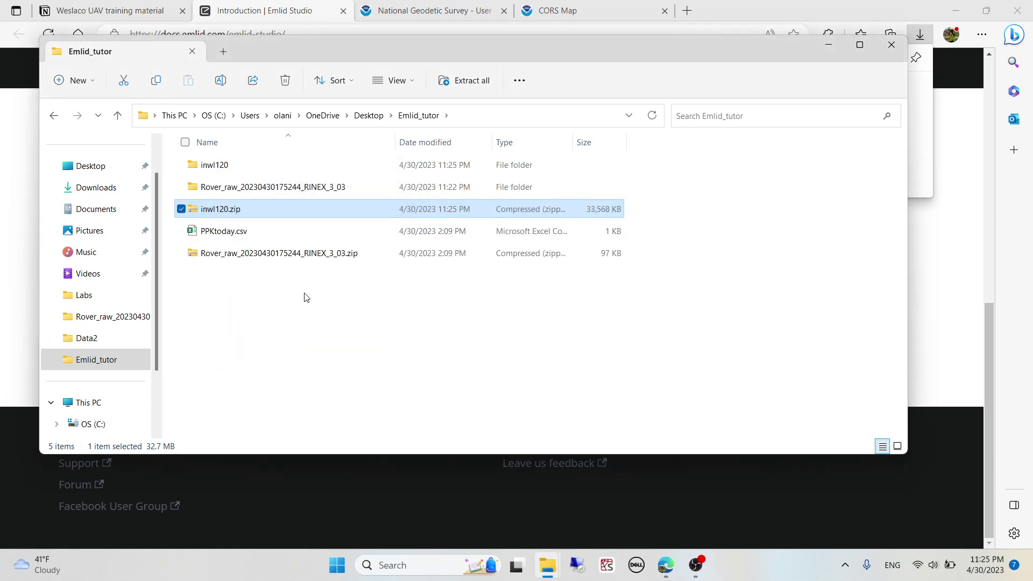
pyautogui.doubleClick(265, 165)
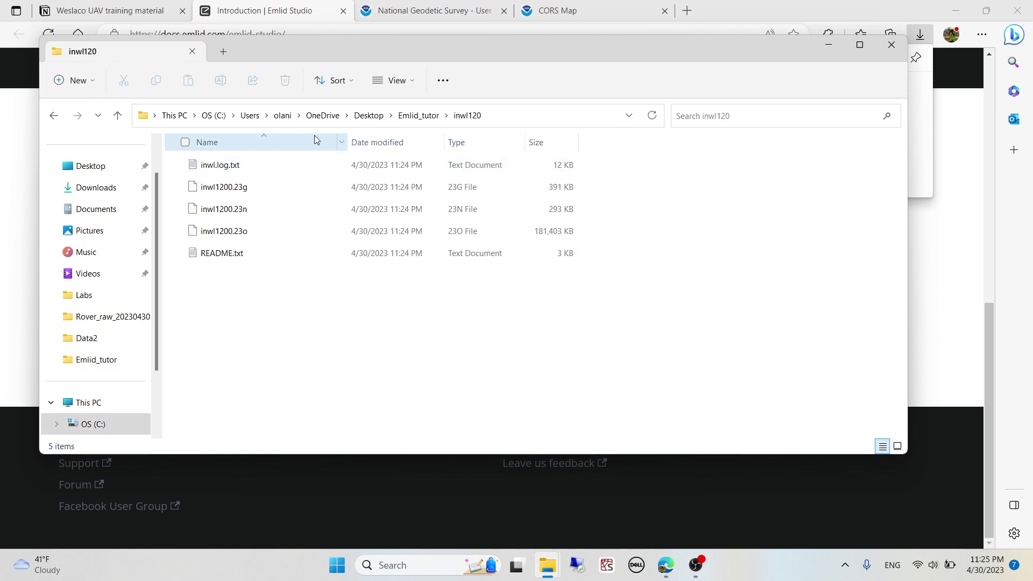
pyautogui.click(403, 117)
pyautogui.doubleClick(253, 186)
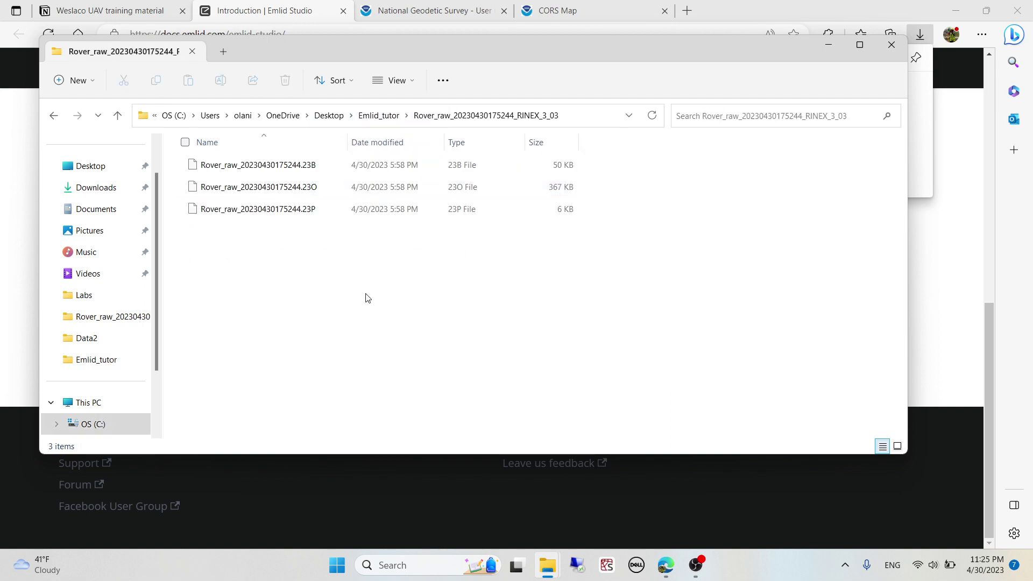
pyautogui.click(397, 120)
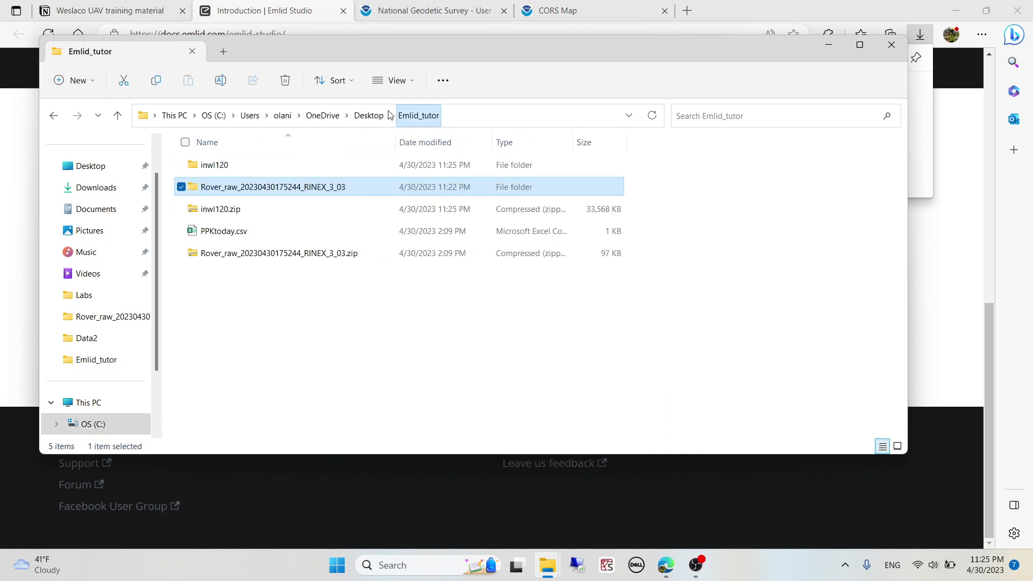
pyautogui.click(483, 314)
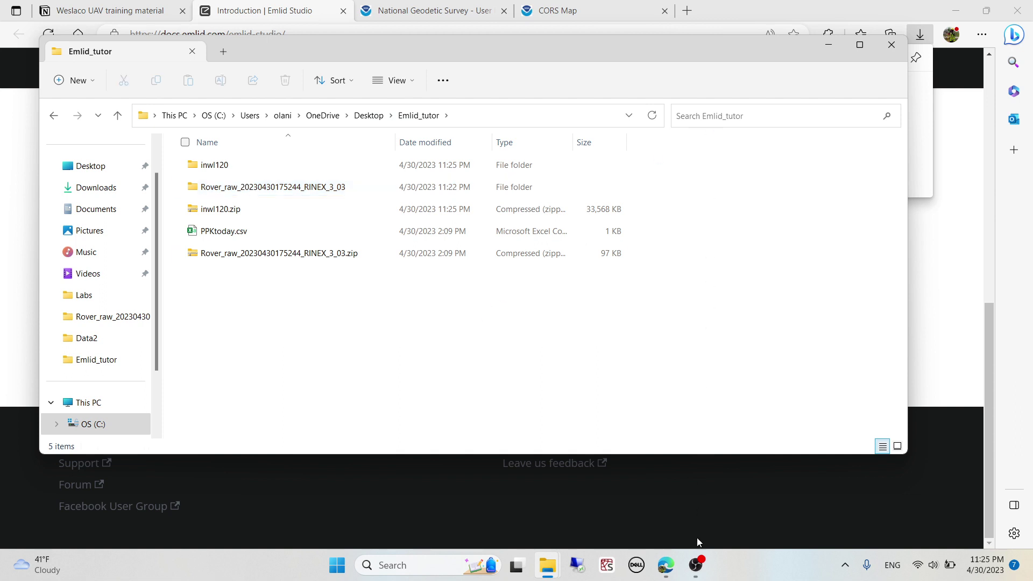
pyautogui.moveTo(704, 555)
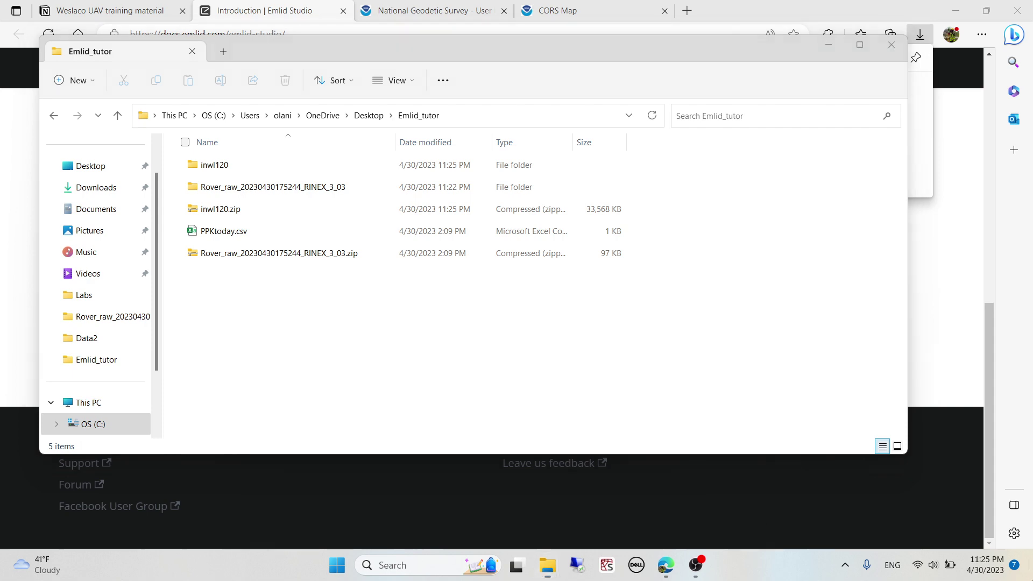
pyautogui.press('super+d')
# Step: Launch Emlid Studio and review the workflow list, keeping Stop & Go with Emlid Flow
pyautogui.doubleClick(491, 210)
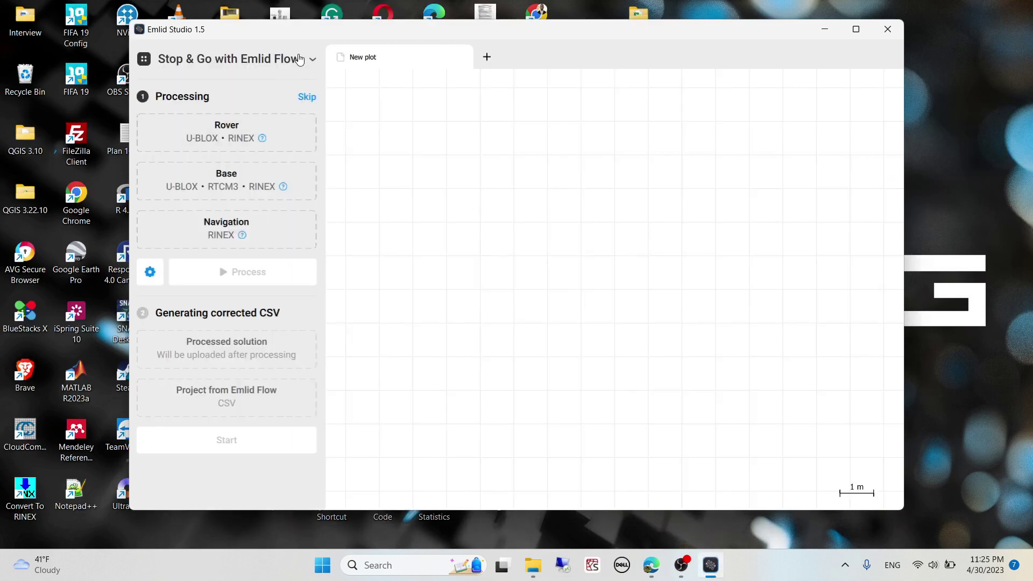
pyautogui.click(300, 59)
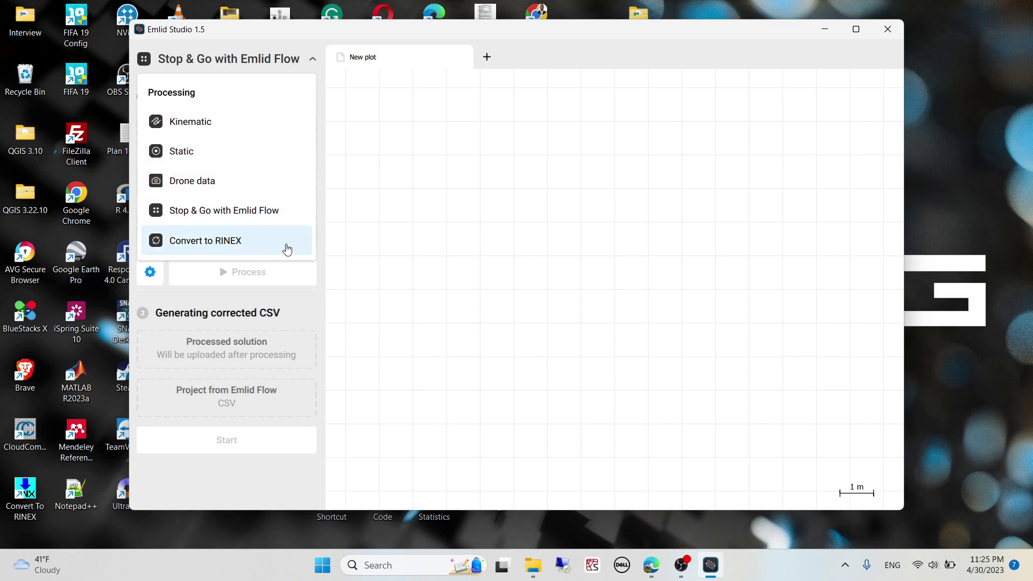
pyautogui.moveTo(547, 31); pyautogui.dragTo(550, 29)
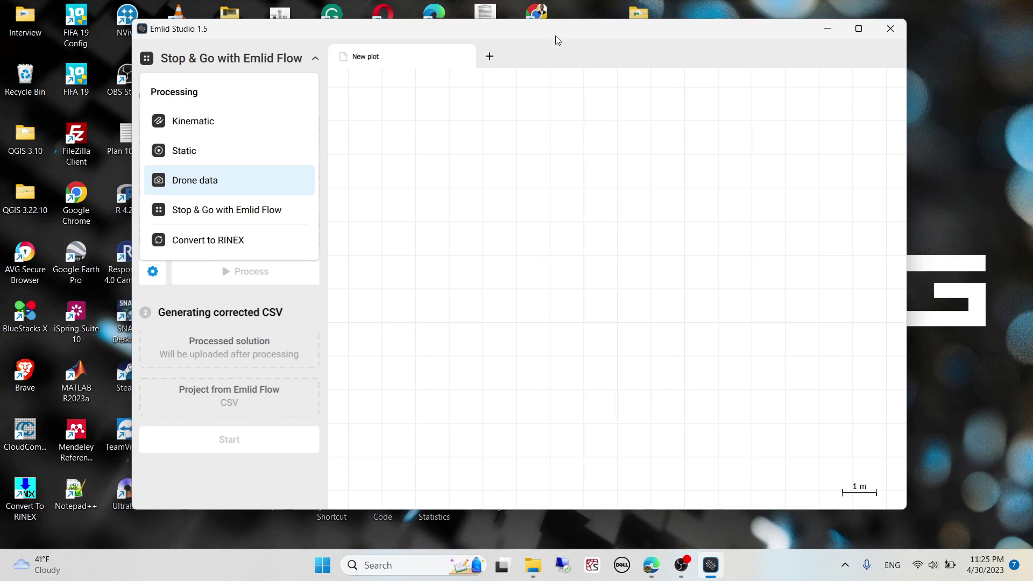
pyautogui.click(581, 62)
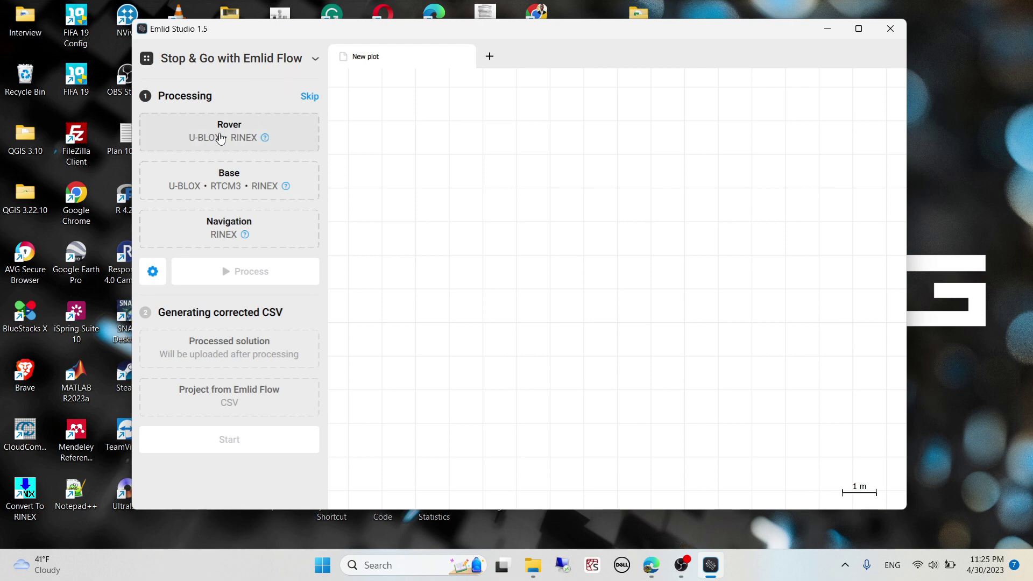
# Step: Load Rover_raw_20230430175244.23O as the rover observation file
pyautogui.click(240, 142)
pyautogui.click(371, 150)
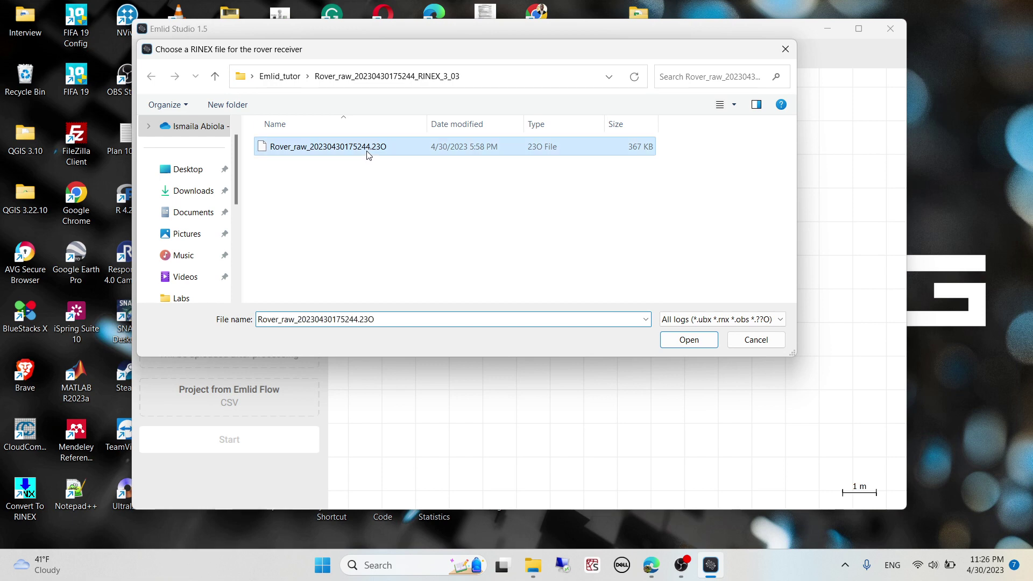
pyautogui.click(684, 342)
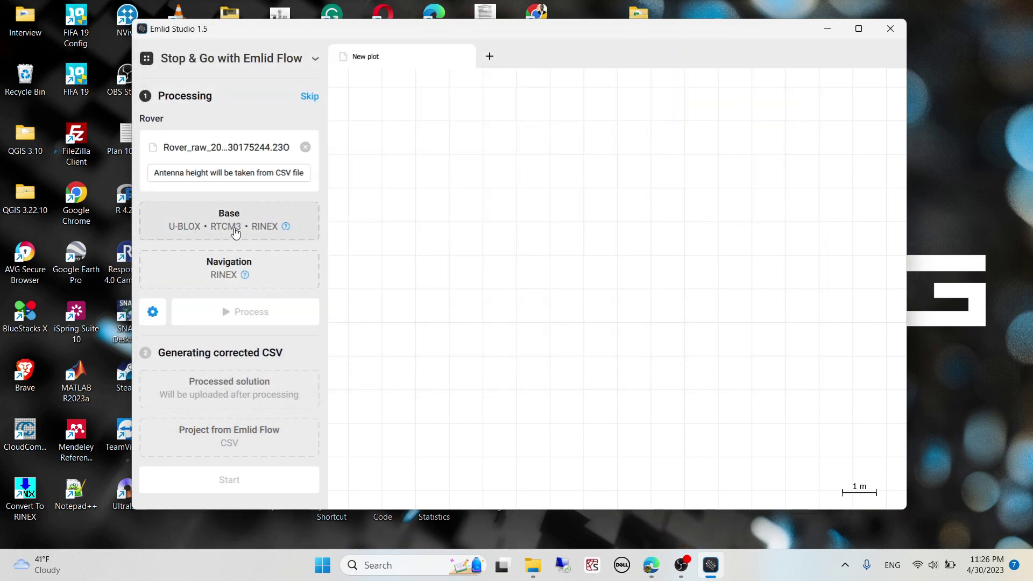
# Step: Load inwl1200.23o from the inwl120 folder as the base file, positioned from its RINEX header
pyautogui.click(236, 229)
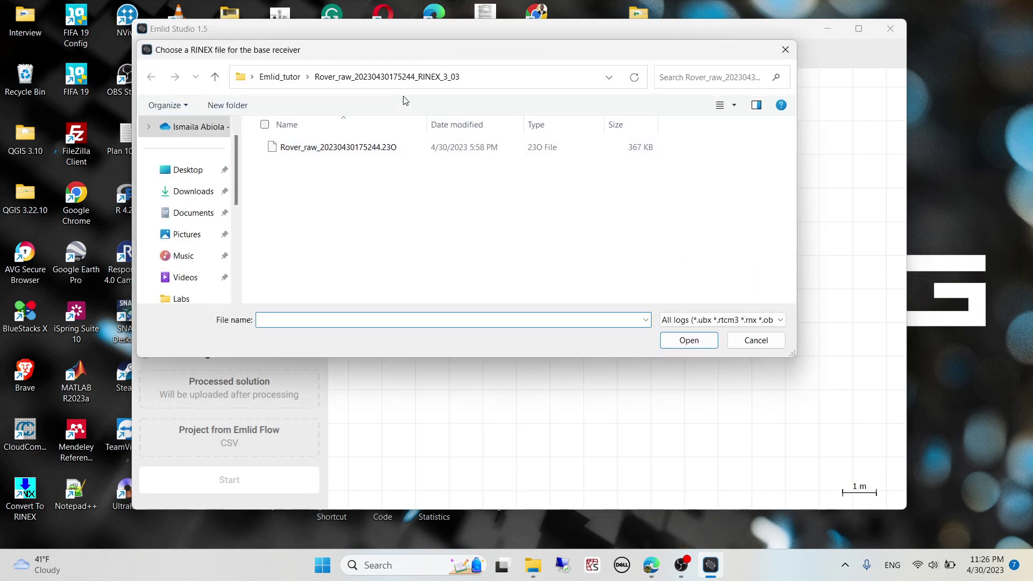
pyautogui.click(275, 81)
pyautogui.doubleClick(296, 152)
pyautogui.click(313, 154)
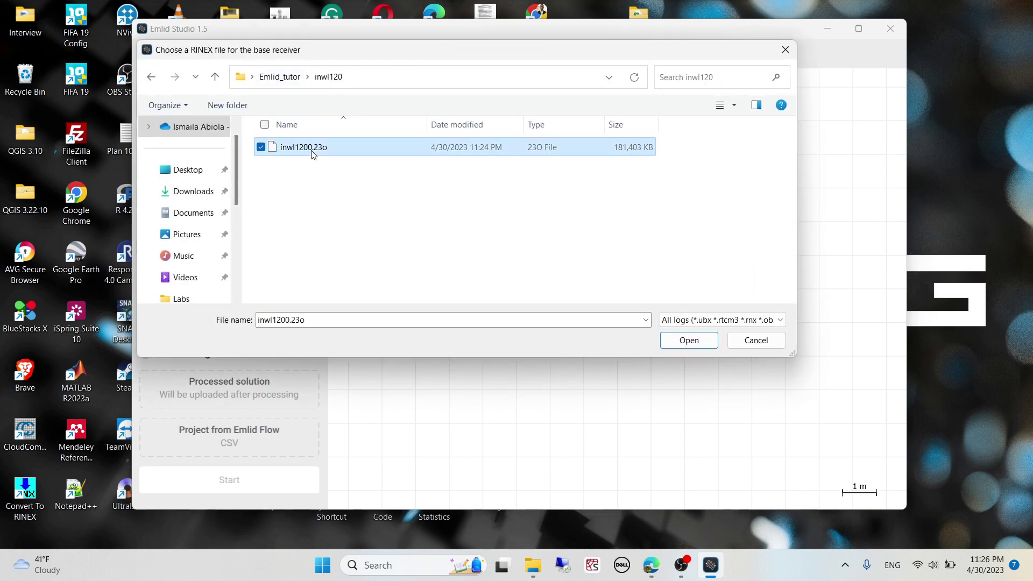
pyautogui.click(706, 344)
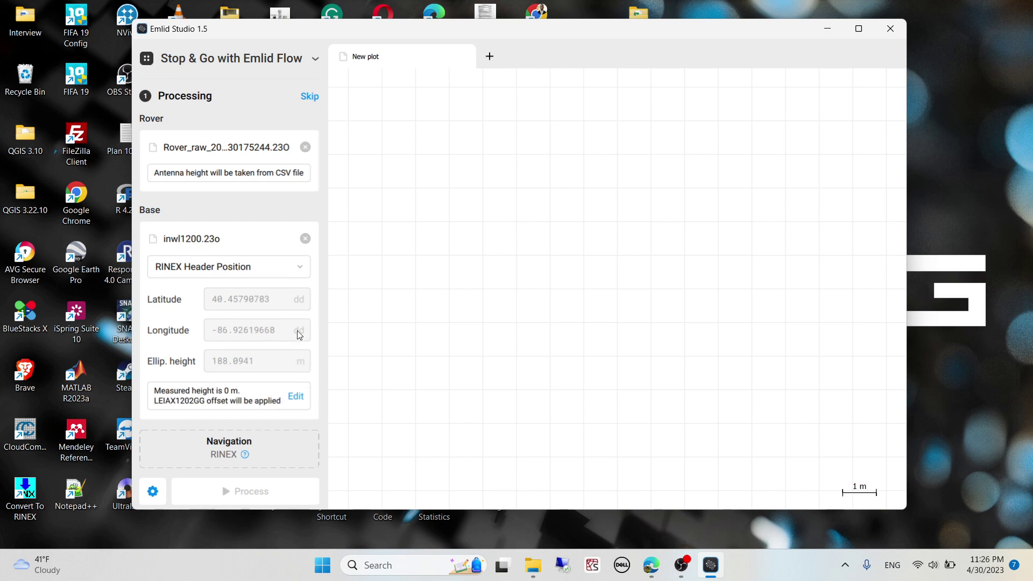
# Step: Load Rover_raw_20230430175244.23P from the rover RINEX folder as the navigation file
pyautogui.scroll(-3, 325, 203)
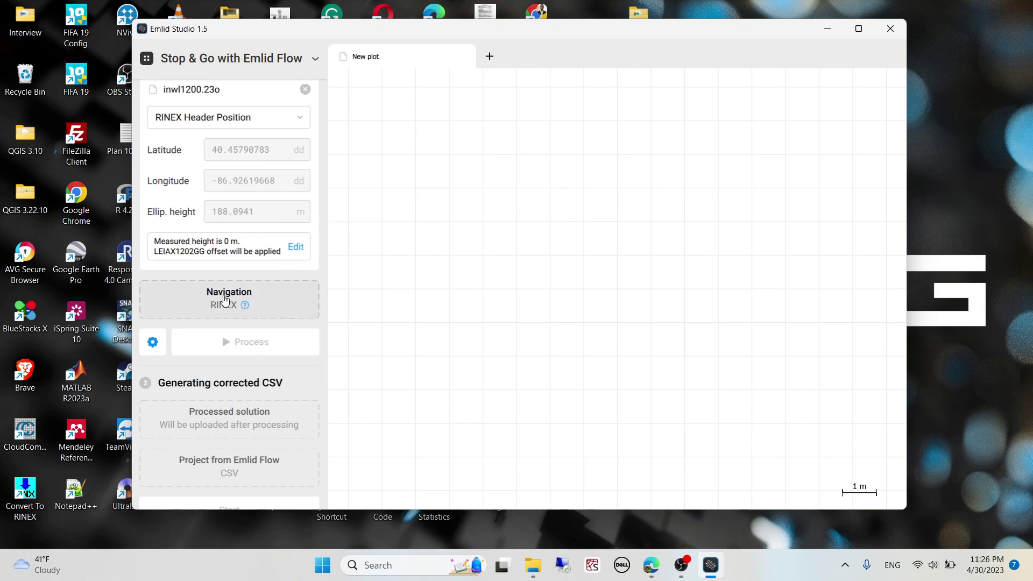
pyautogui.click(232, 299)
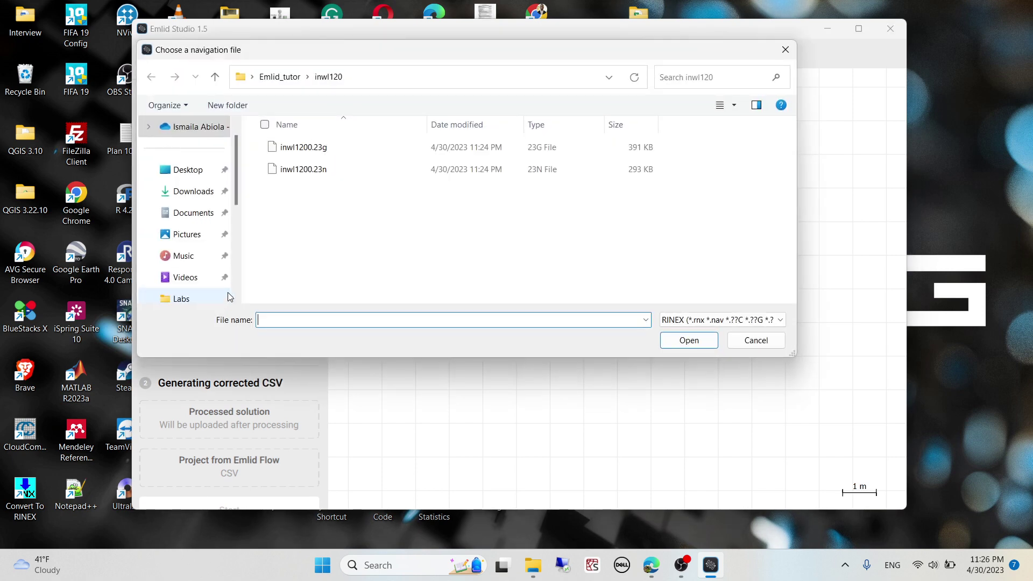
pyautogui.click(279, 77)
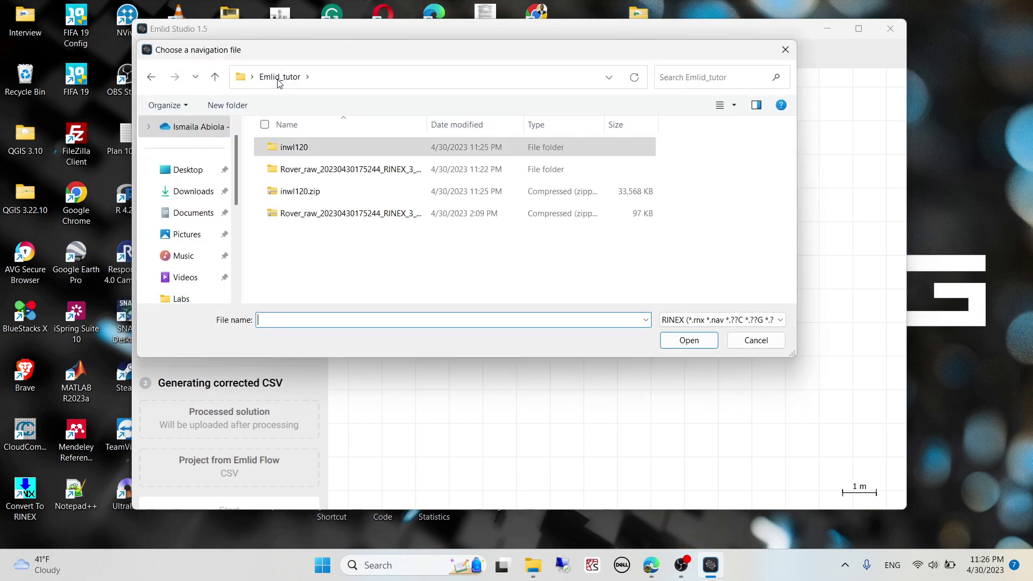
pyautogui.click(311, 148)
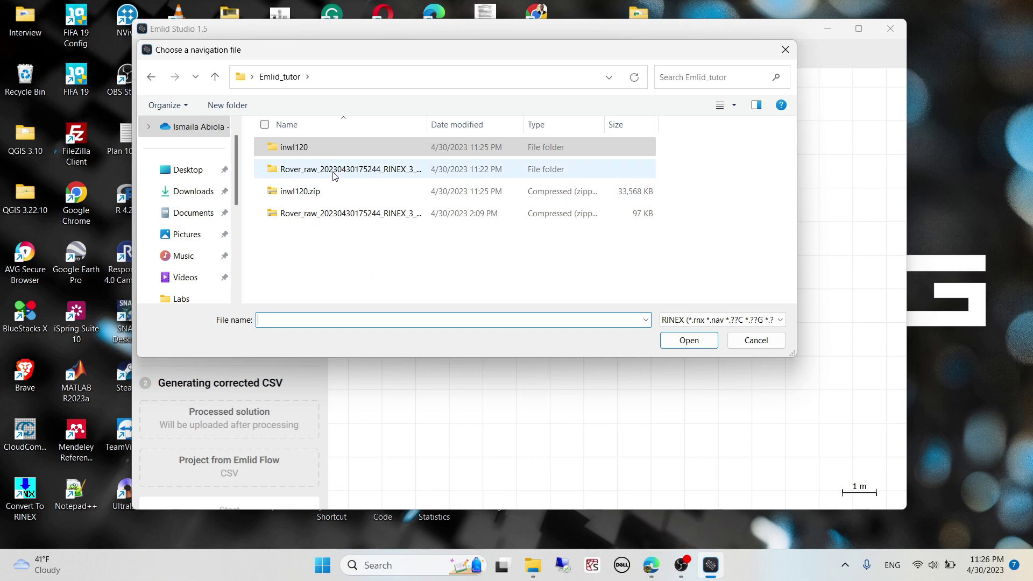
pyautogui.doubleClick(334, 173)
pyautogui.click(347, 154)
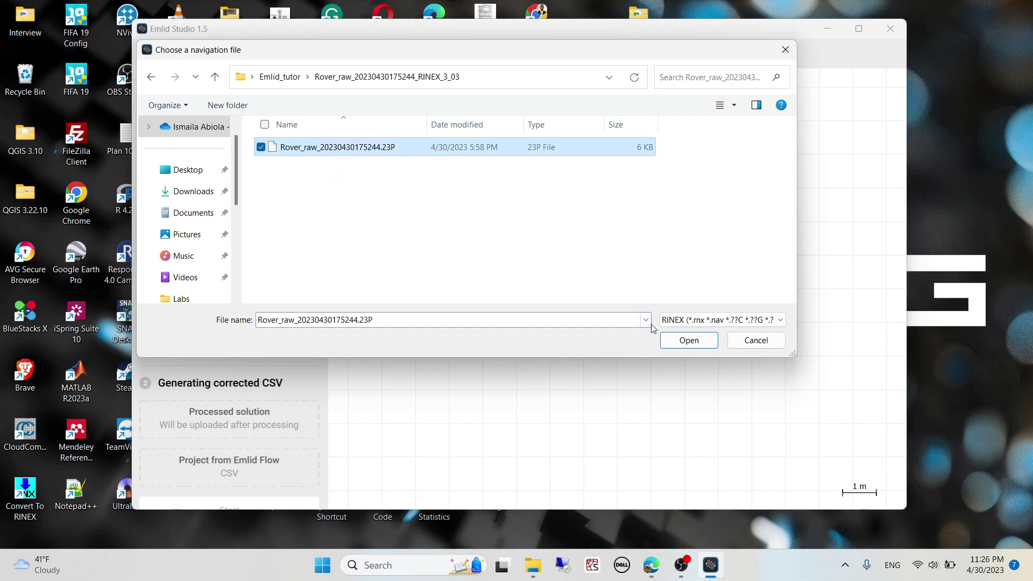
pyautogui.click(689, 340)
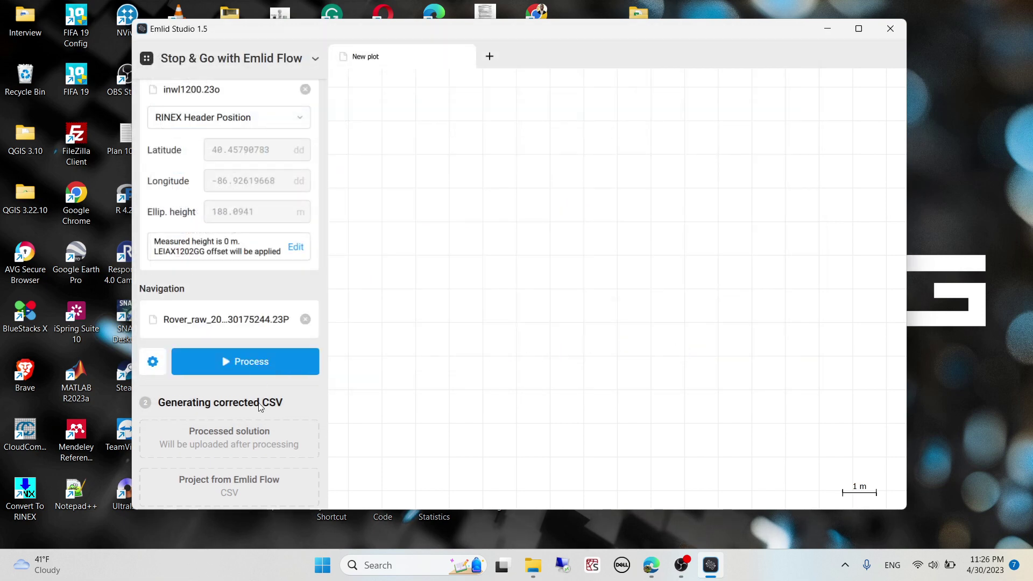
# Step: Process the rover data into Rover_raw_20230430175244.pos (67% FIX) and inspect its ground track
pyautogui.click(272, 365)
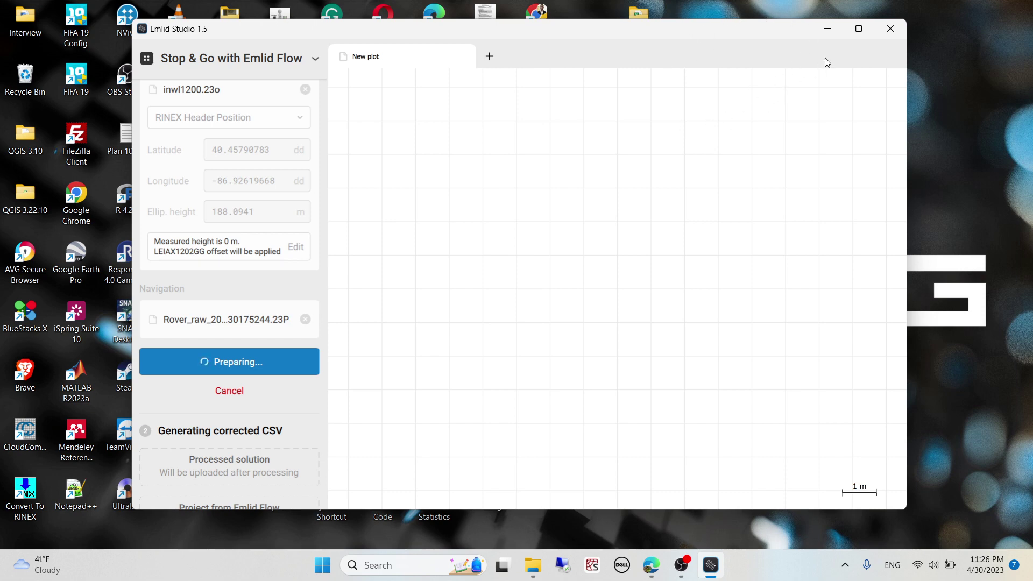
pyautogui.click(859, 28)
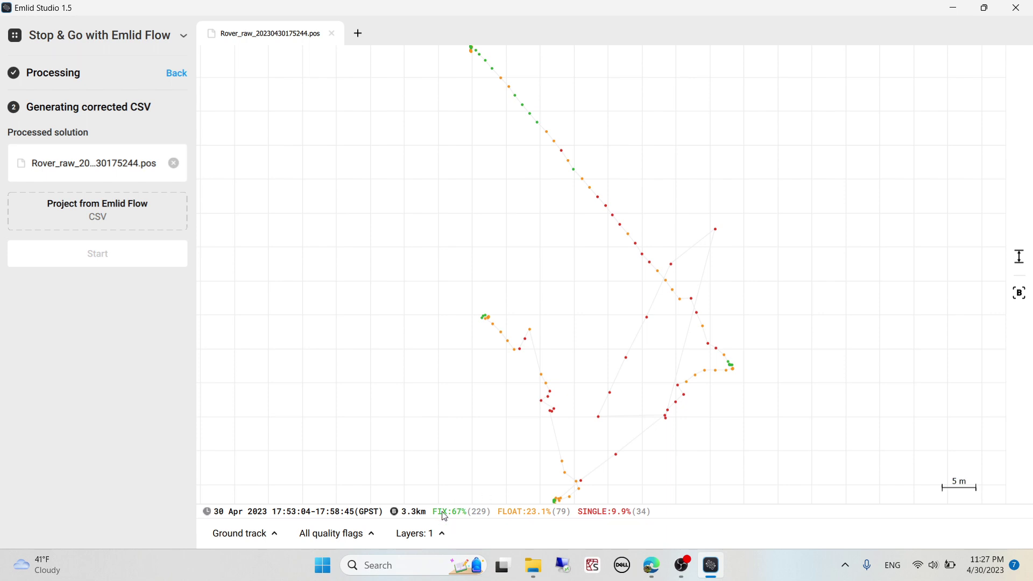
pyautogui.scroll(3, 487, 307)
pyautogui.scroll(-3, 427, 331)
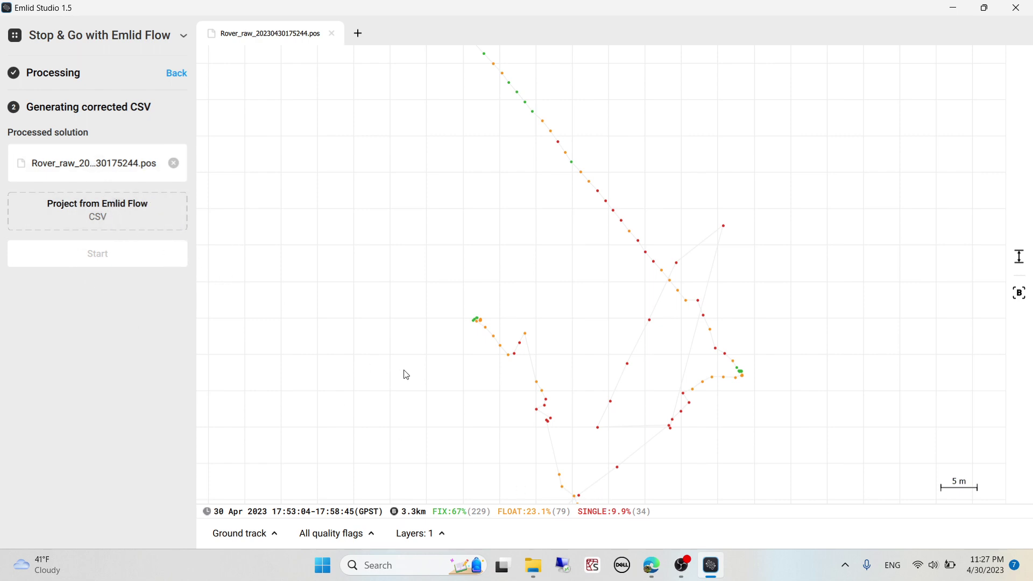
# Step: Attach PPKtoday.csv from Emlid_tutor and generate PPKtoday_corrected.csv using FIX solutions only
pyautogui.click(143, 218)
pyautogui.click(161, 51)
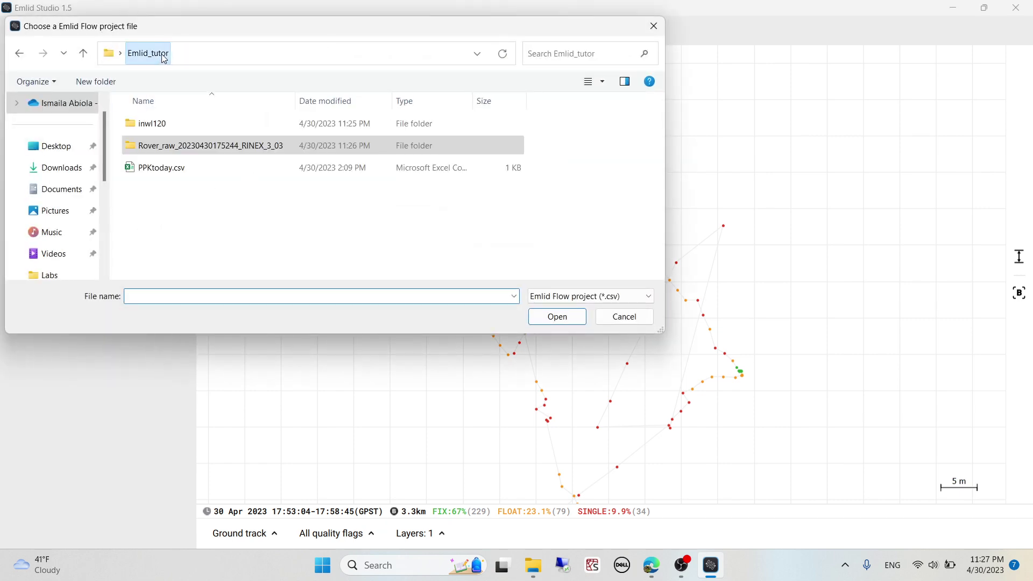
pyautogui.click(181, 168)
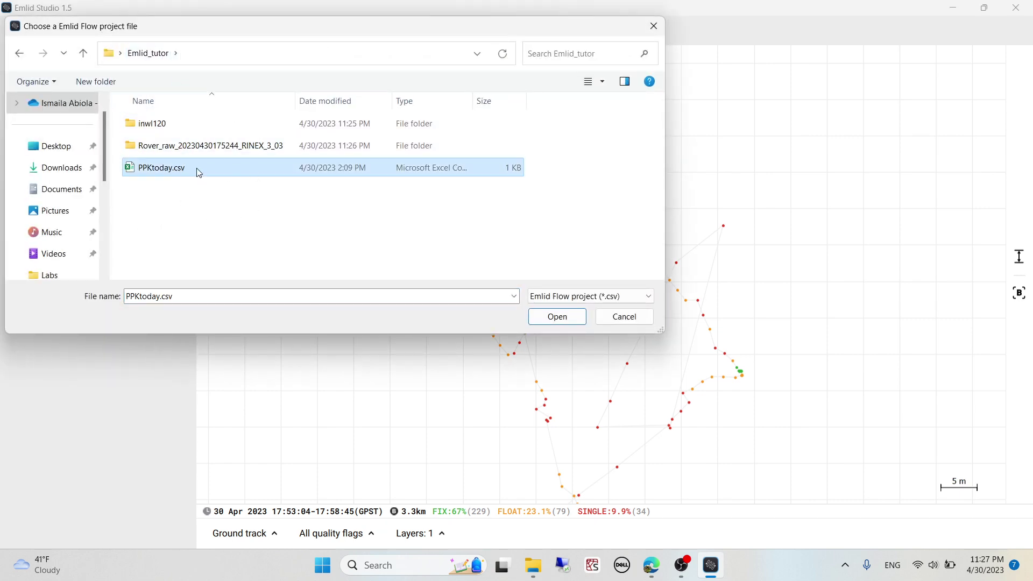
pyautogui.click(545, 320)
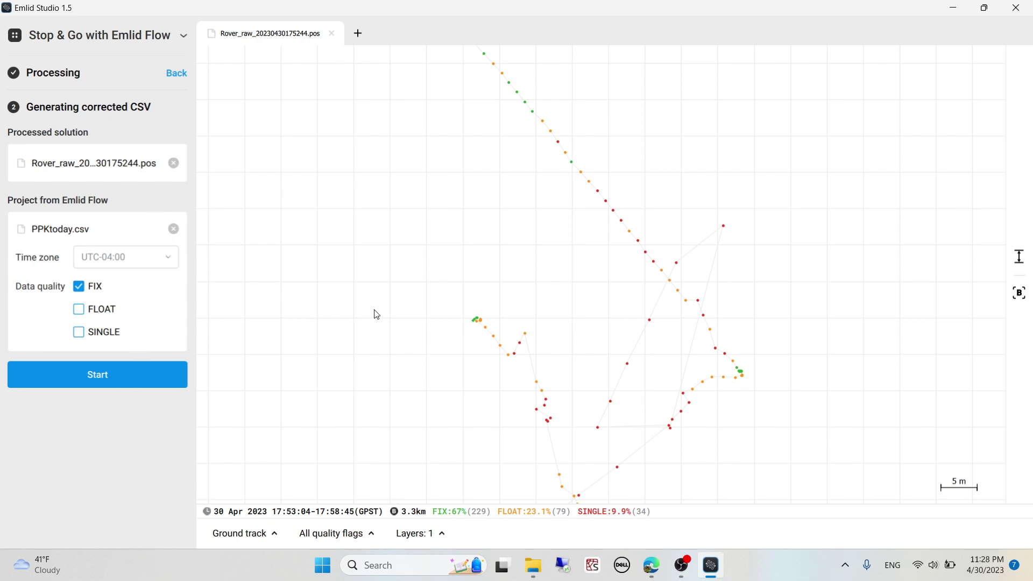
pyautogui.scroll(-1, 380, 308)
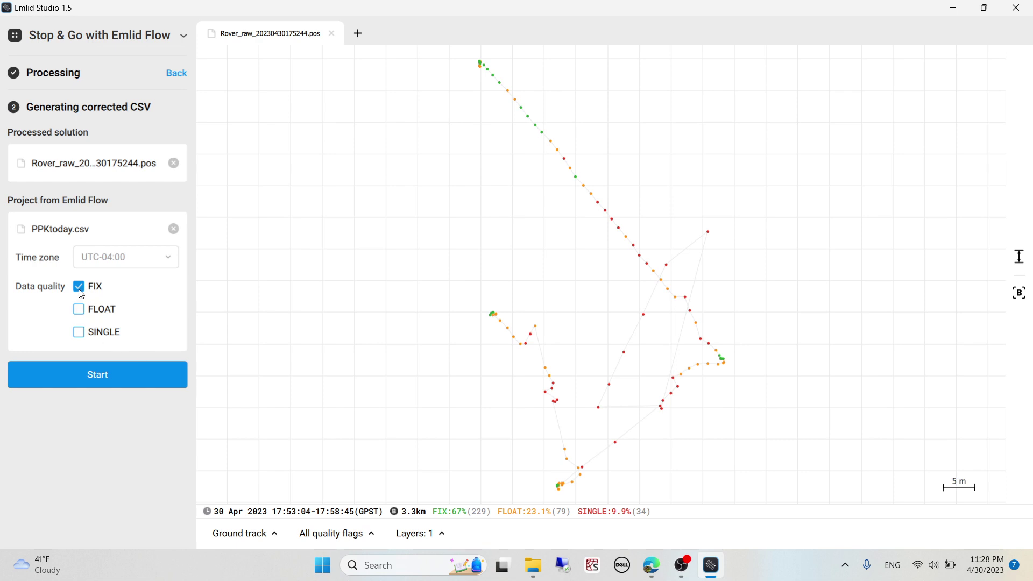
pyautogui.click(124, 382)
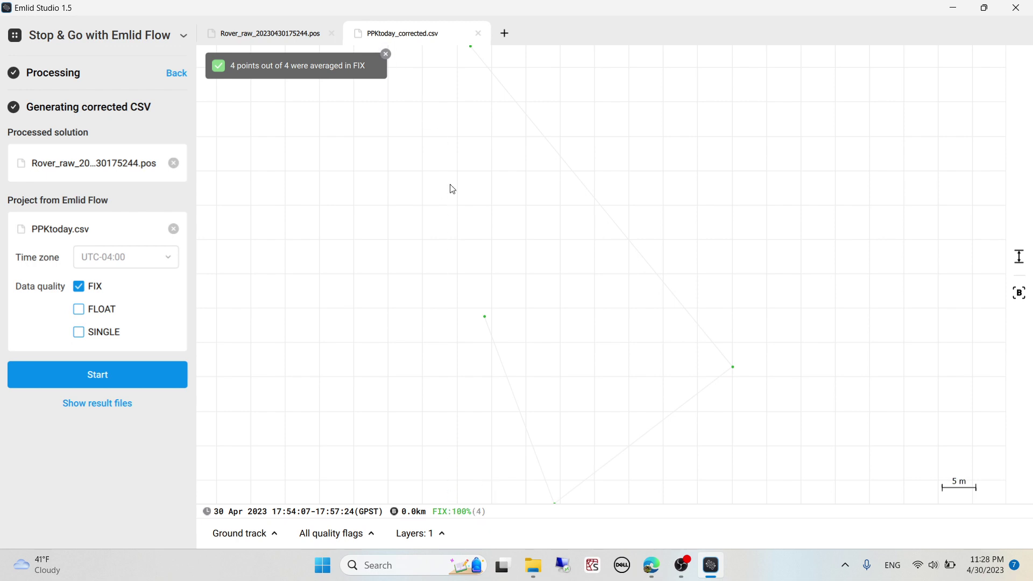
# Step: Compare the raw .pos track with the four corrected FIX points in PPKtoday_corrected.csv
pyautogui.click(386, 54)
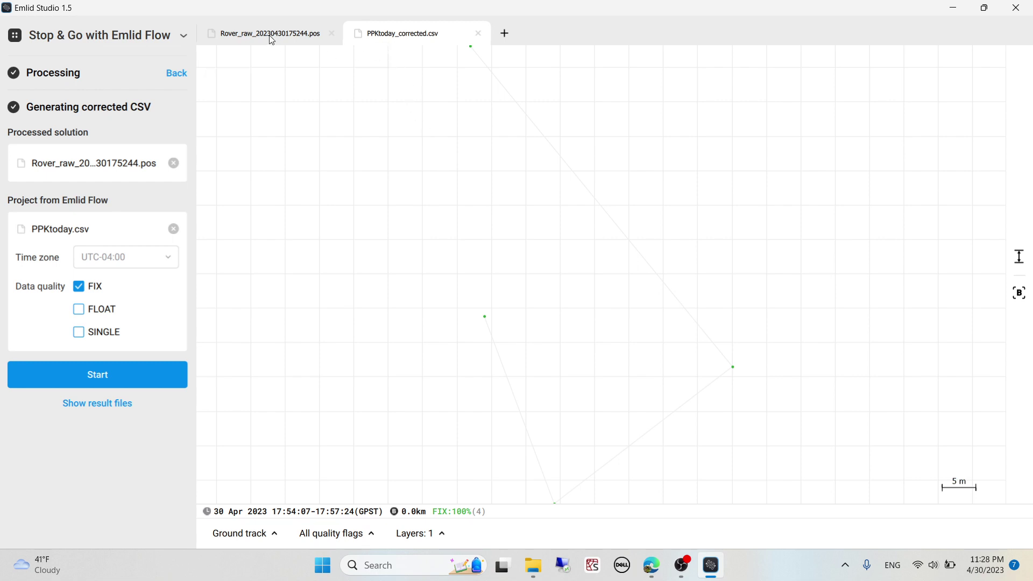
pyautogui.click(272, 38)
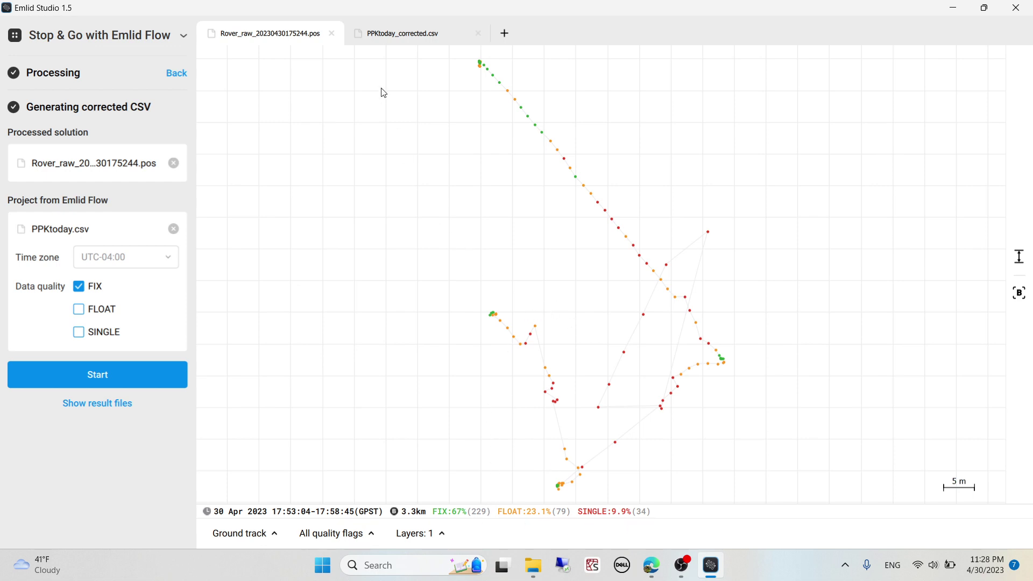
pyautogui.click(380, 33)
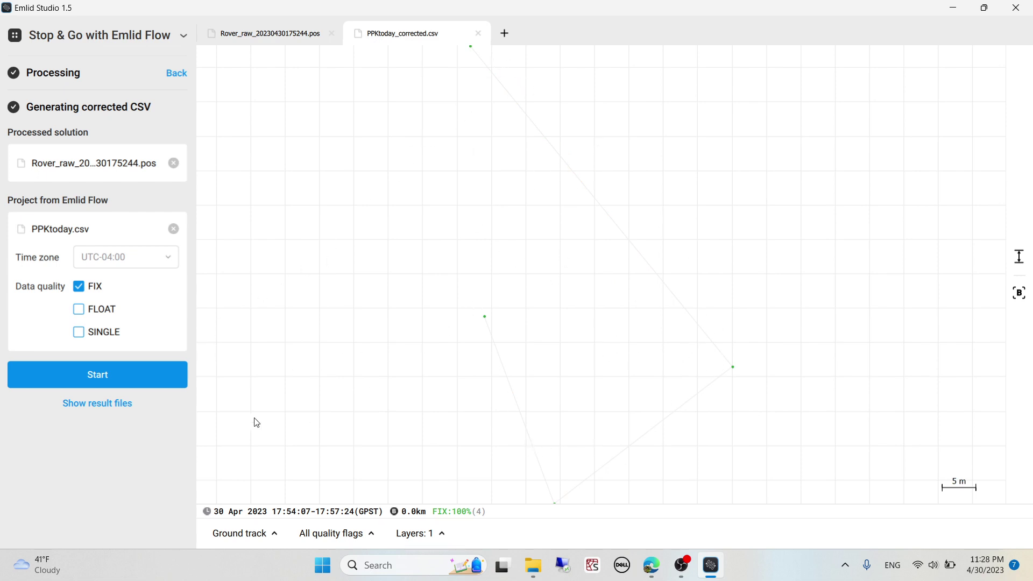
pyautogui.scroll(-1, 507, 304)
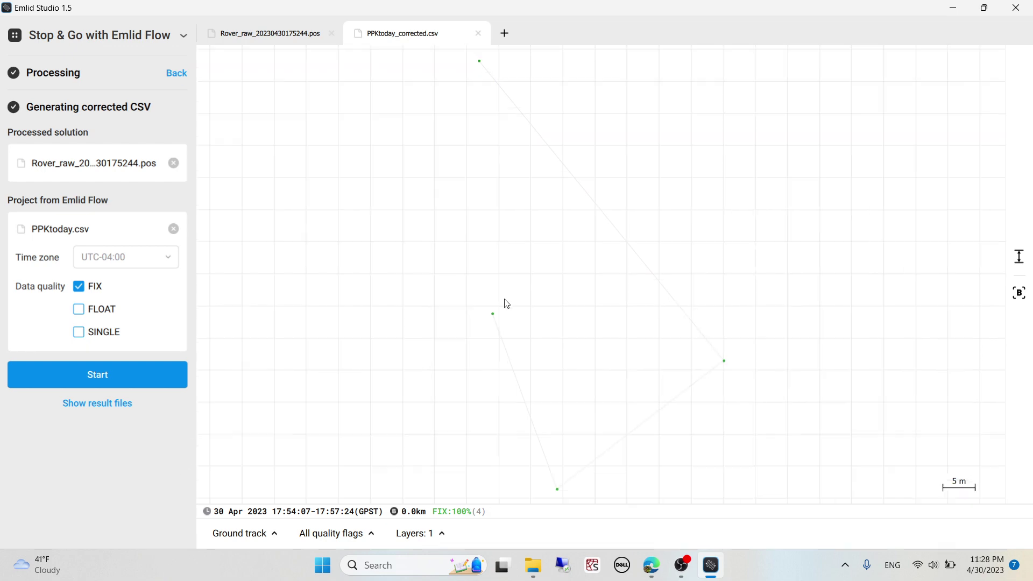
# Step: Open PPKtoday_corrected.csv in Excel and widen columns G, H, I and J to show their contents
pyautogui.click(108, 413)
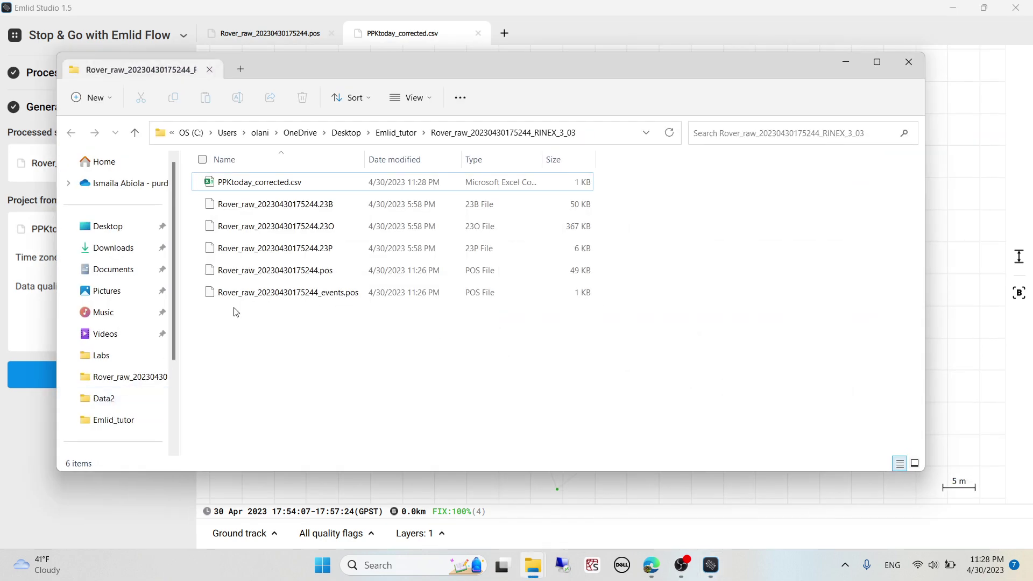
pyautogui.doubleClick(260, 186)
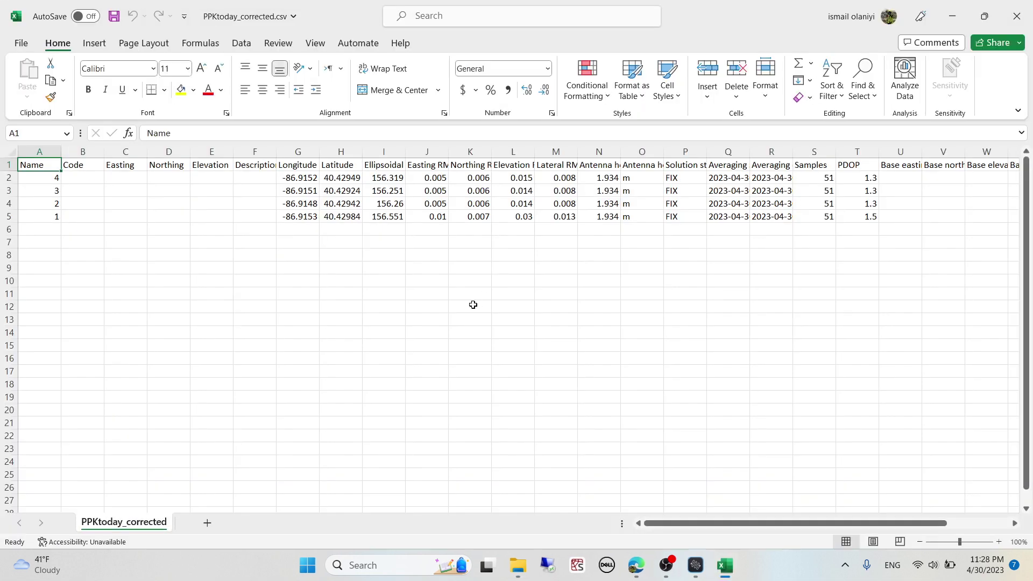
pyautogui.doubleClick(319, 151)
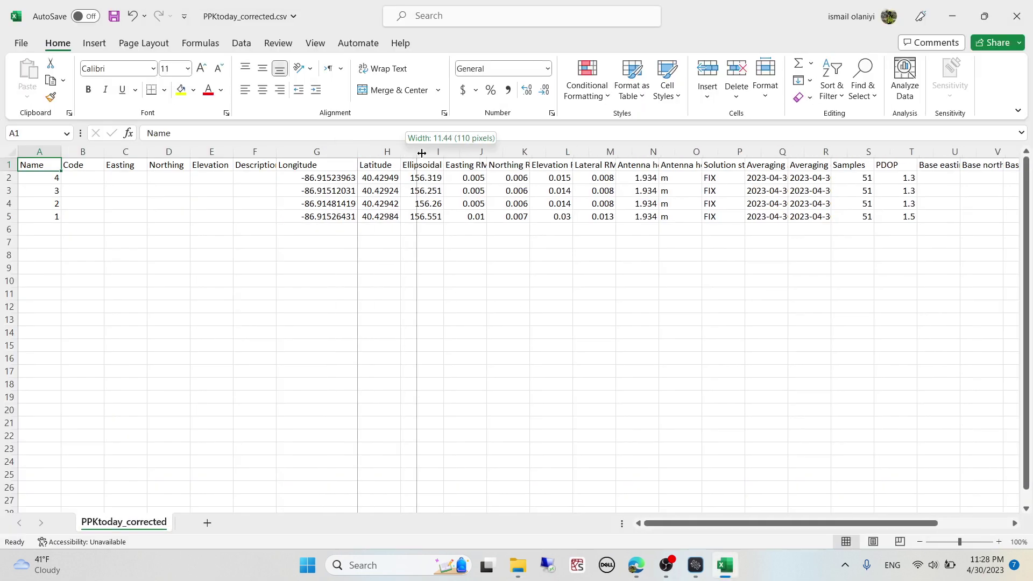
pyautogui.doubleClick(405, 152)
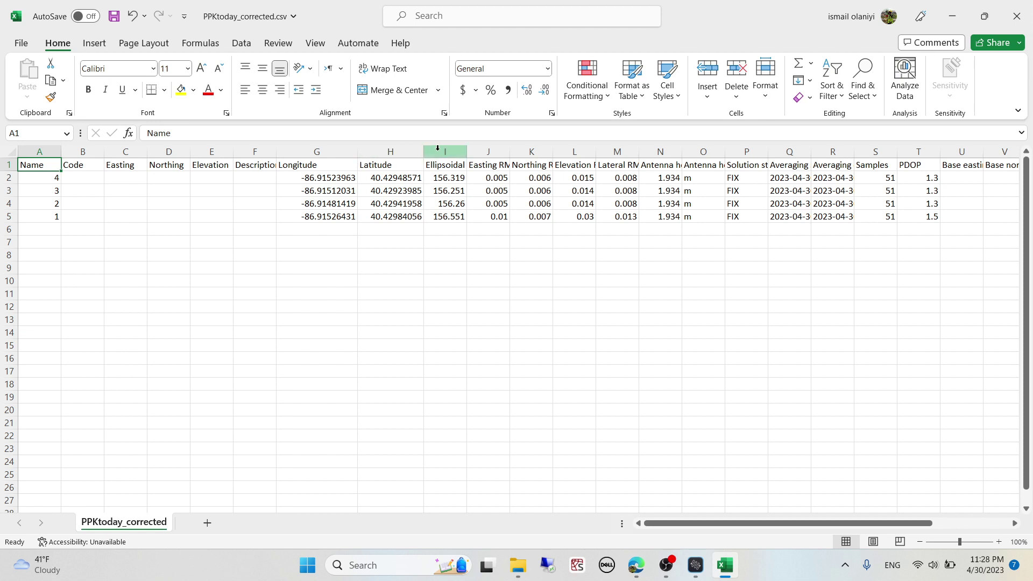
pyautogui.doubleClick(467, 151)
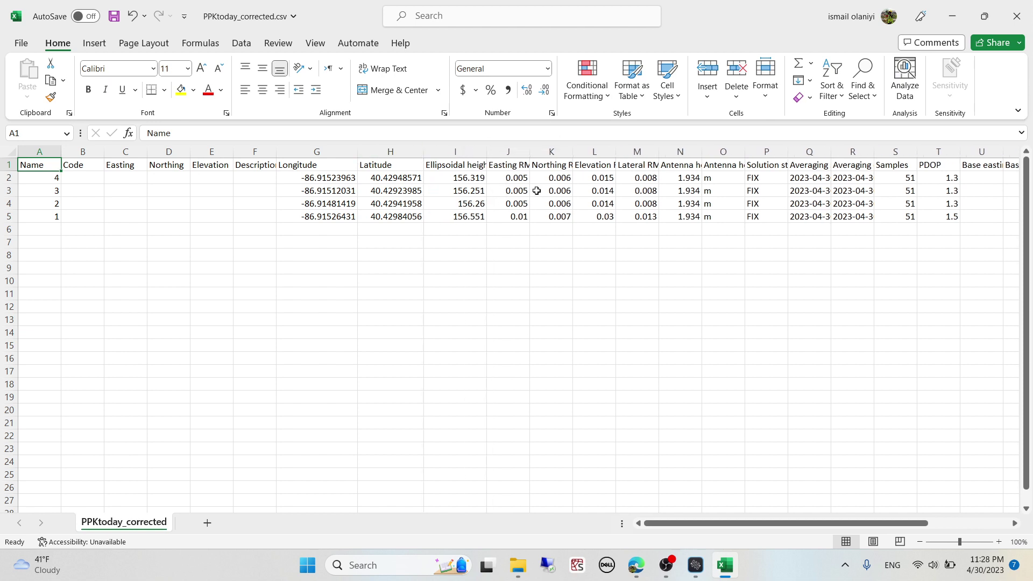
pyautogui.moveTo(530, 148); pyautogui.dragTo(552, 148)
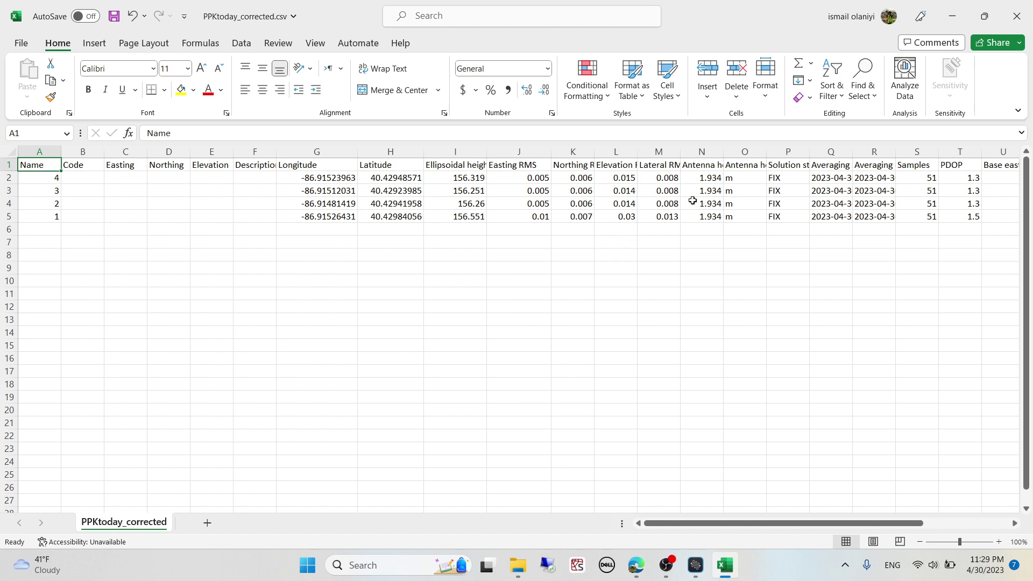
pyautogui.moveTo(784, 180); pyautogui.dragTo(783, 215)
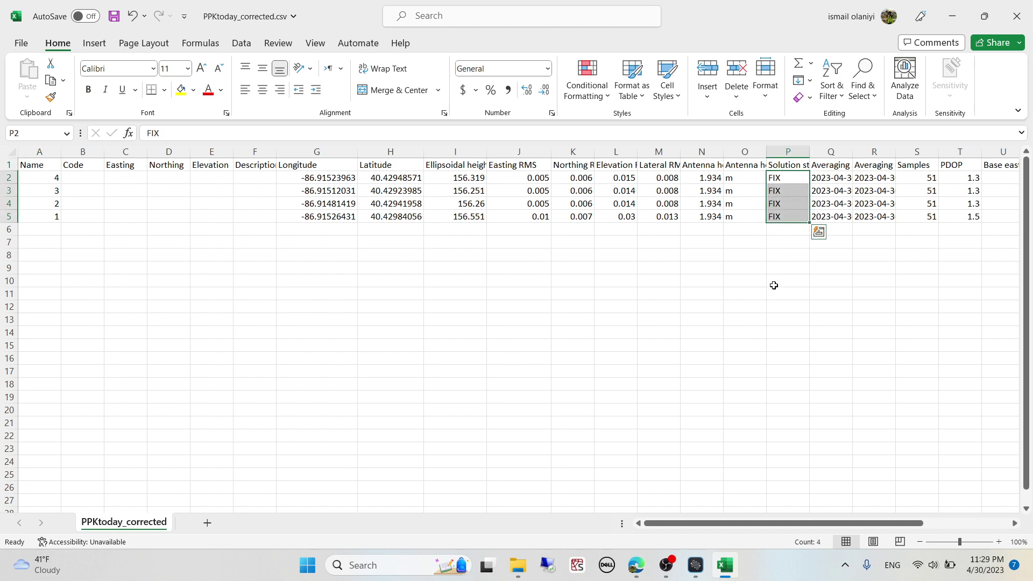
pyautogui.click(509, 370)
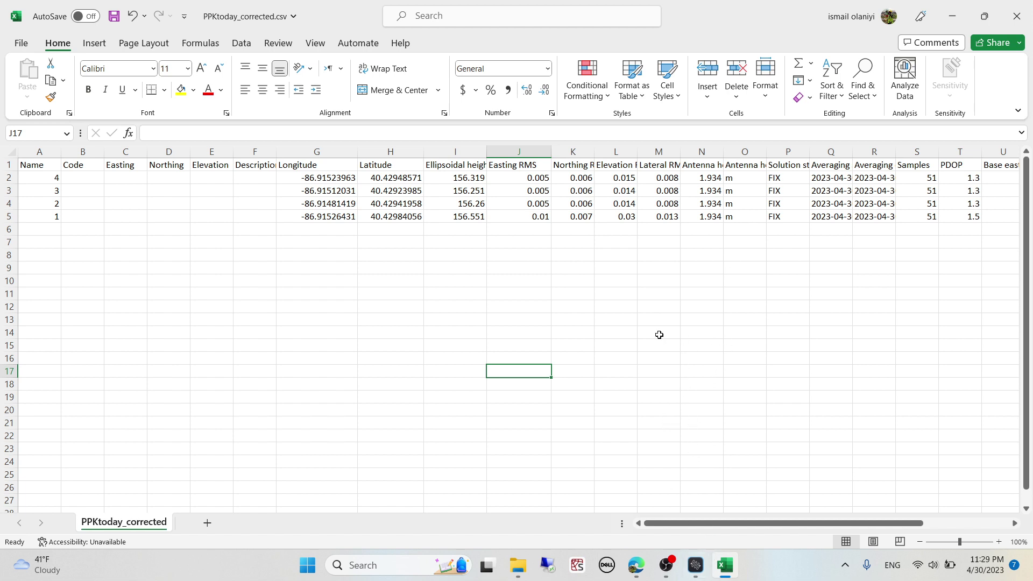
pyautogui.click(653, 297)
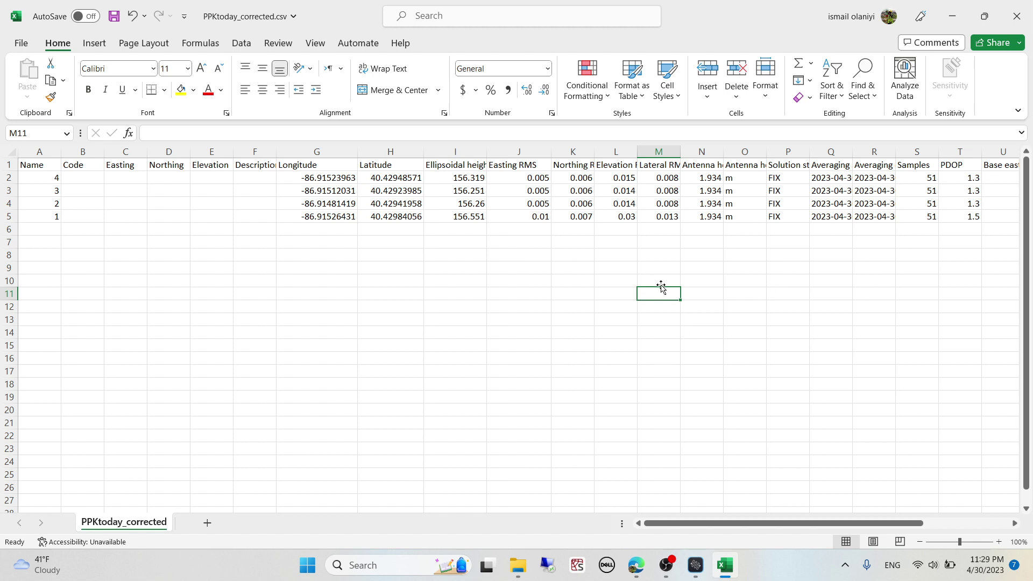
pyautogui.moveTo(661, 287); pyautogui.dragTo(657, 226)
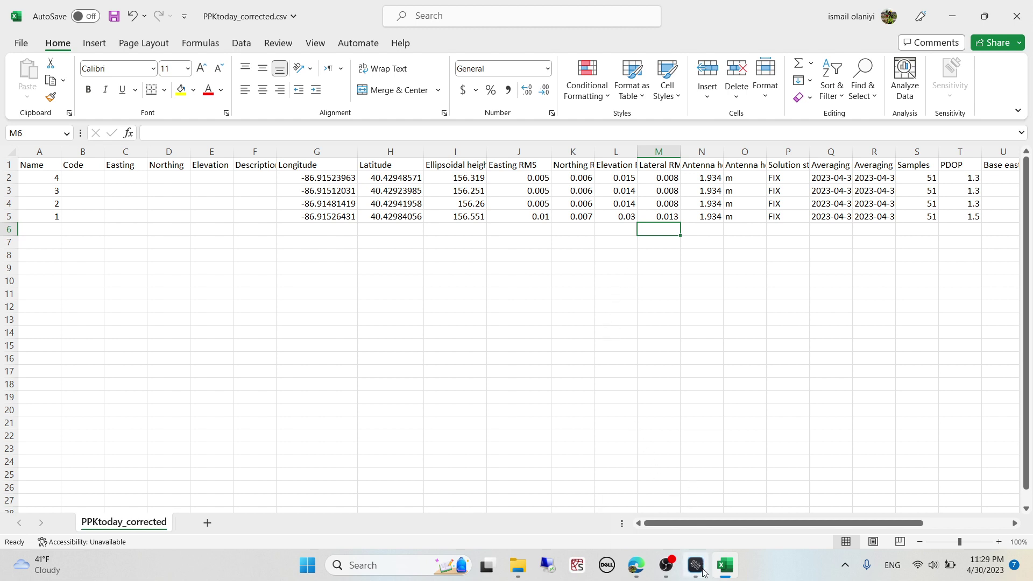
pyautogui.moveTo(703, 573)
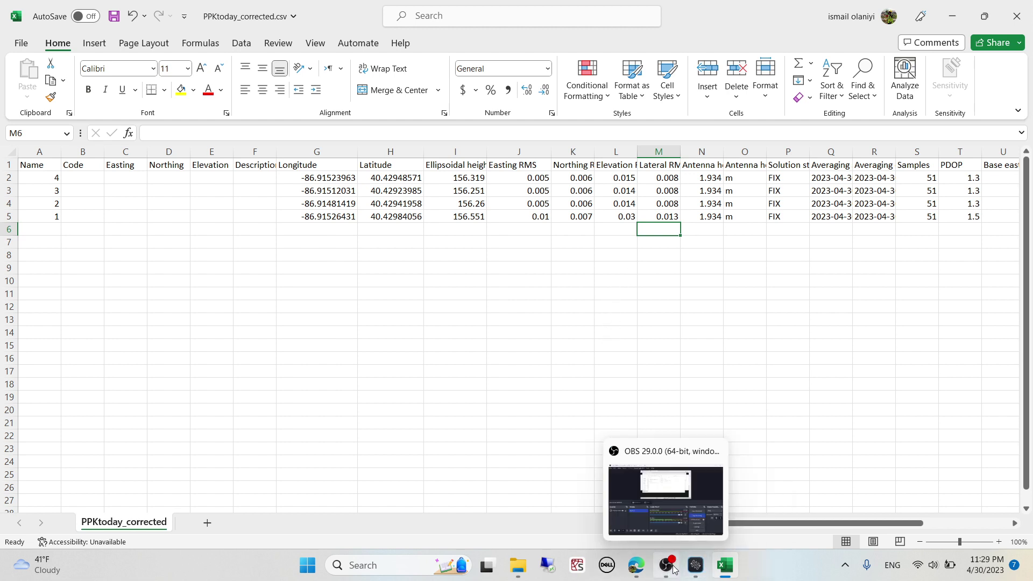